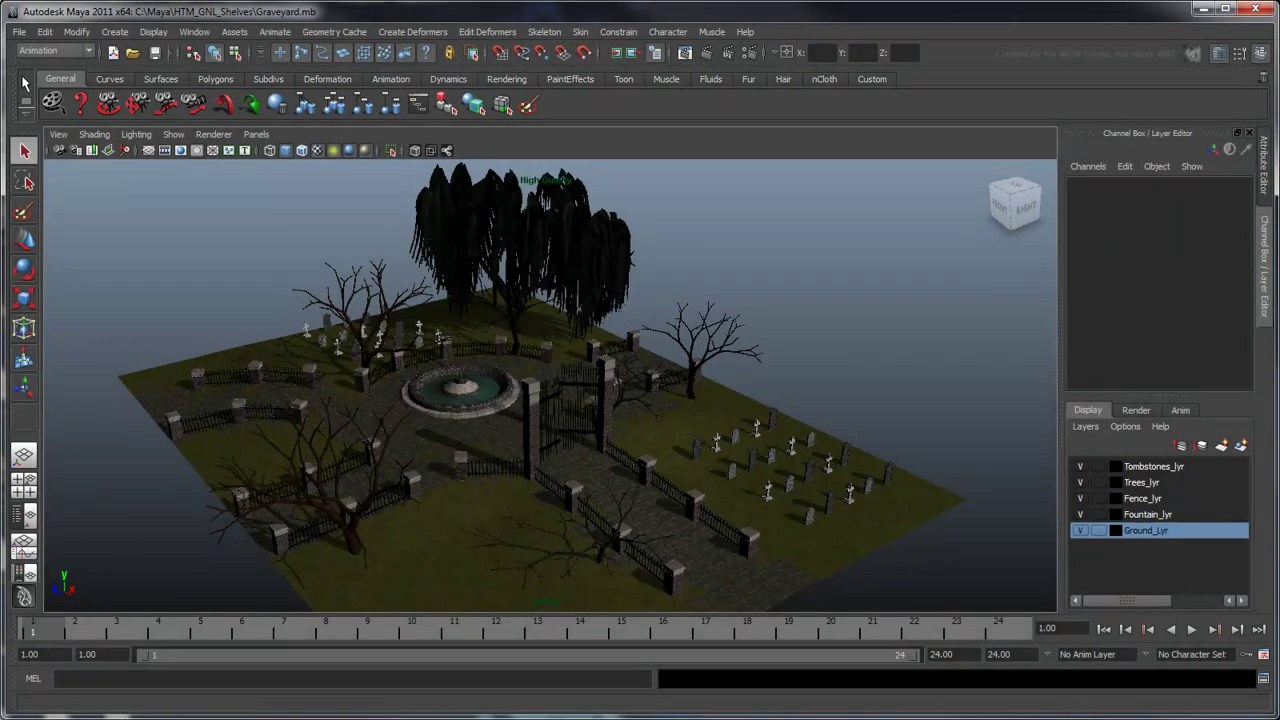
- Cycle the menu set through Surfaces and Rendering, ending on nDynamics
left_click(93, 55)
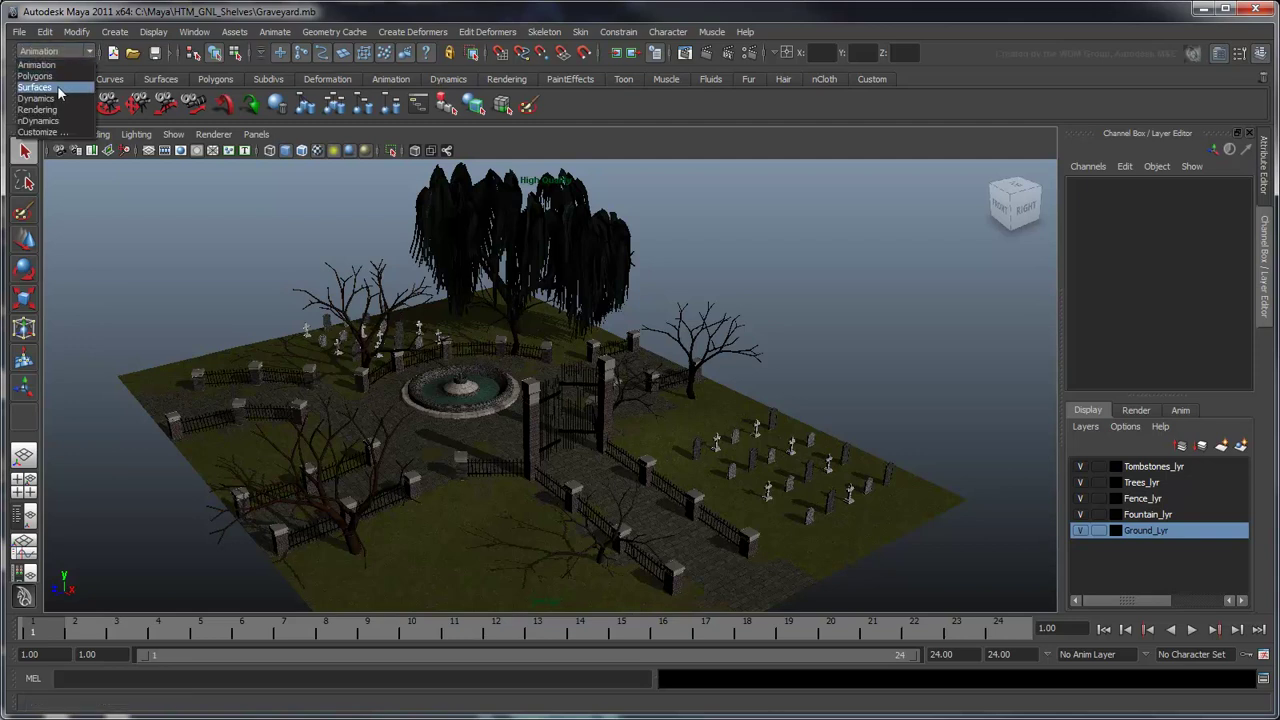
left_click(62, 87)
left_click(92, 57)
key("Down")
key("Down")
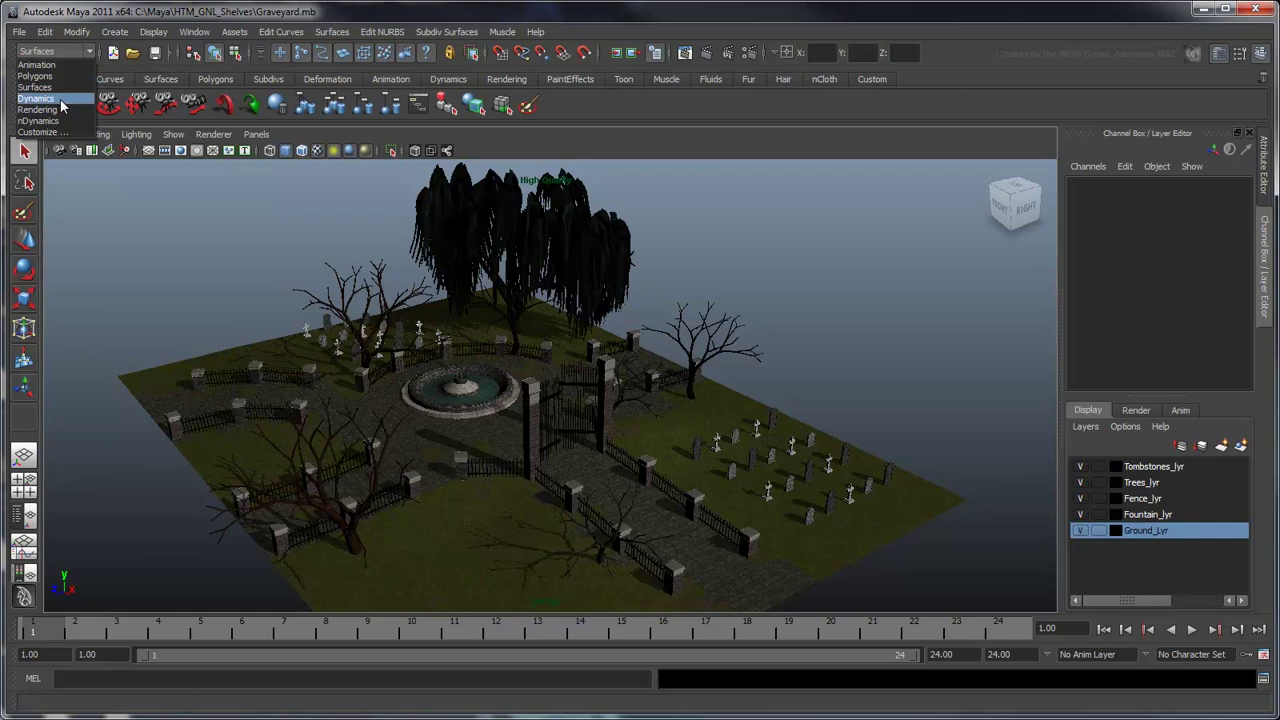
key("Return")
left_click(92, 57)
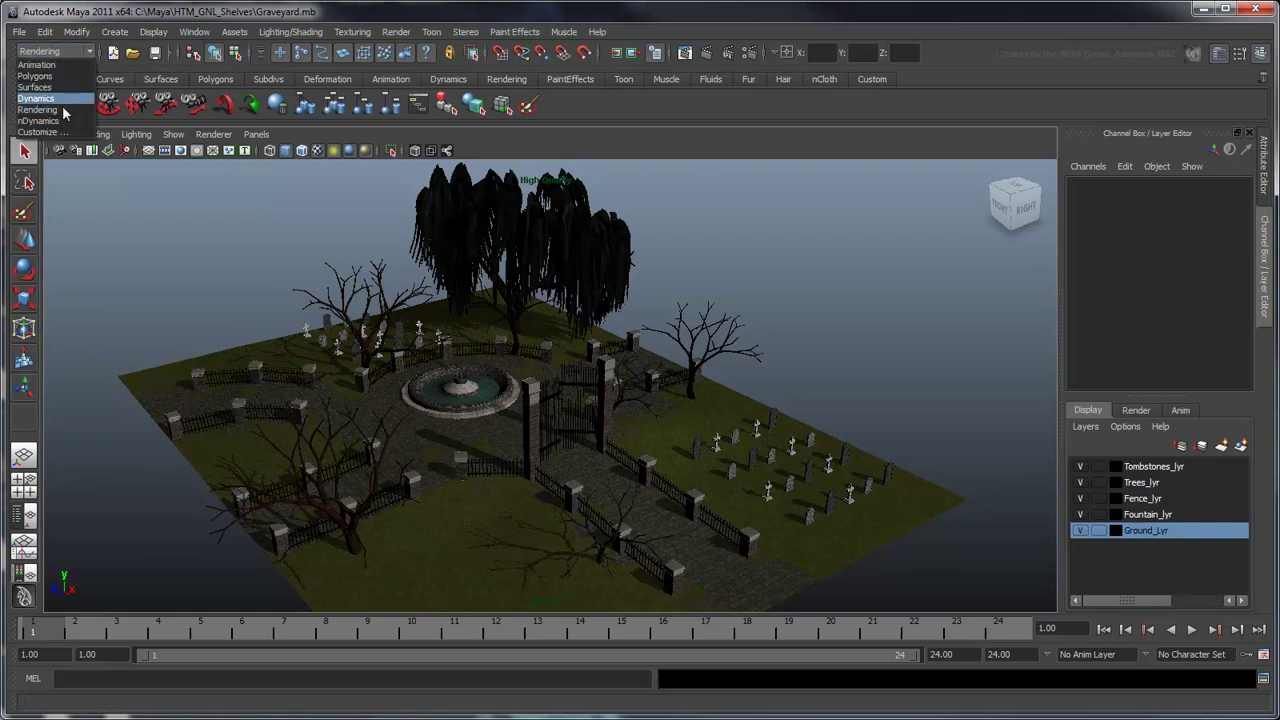
left_click(55, 121)
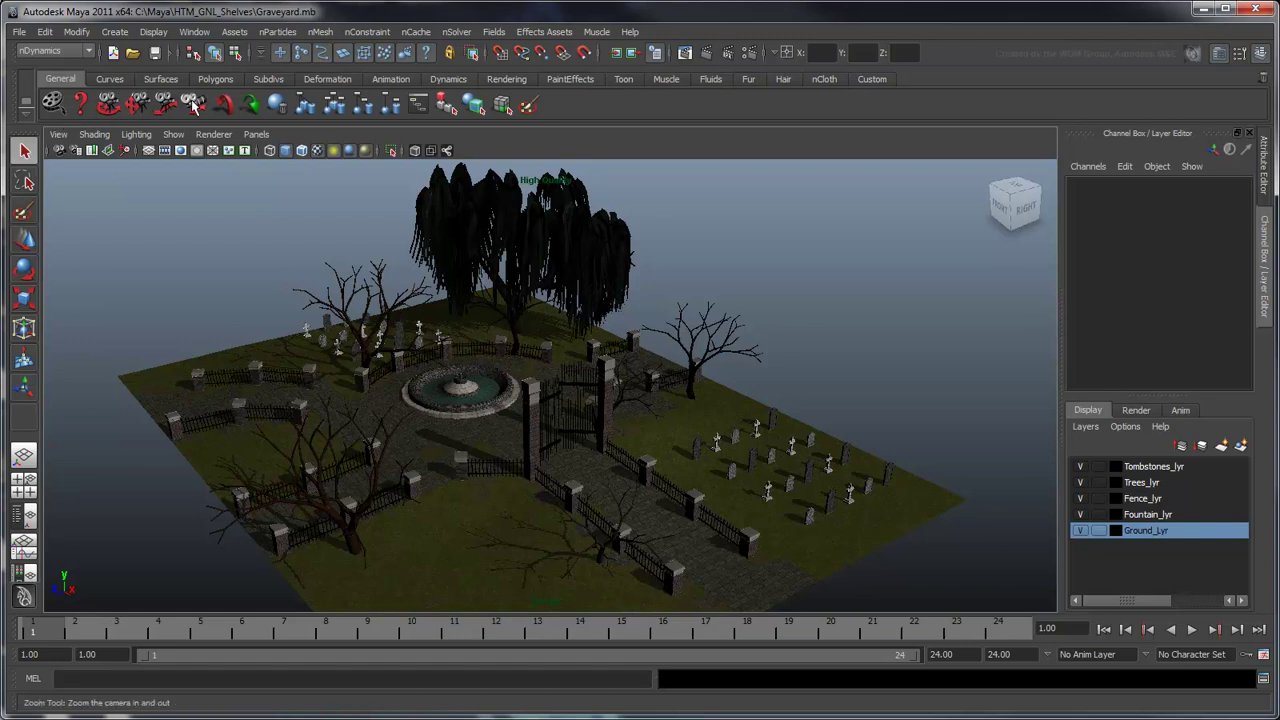
- Browse the Polygons, Animation, Rendering and nCloth shelf tabs
left_click(216, 79)
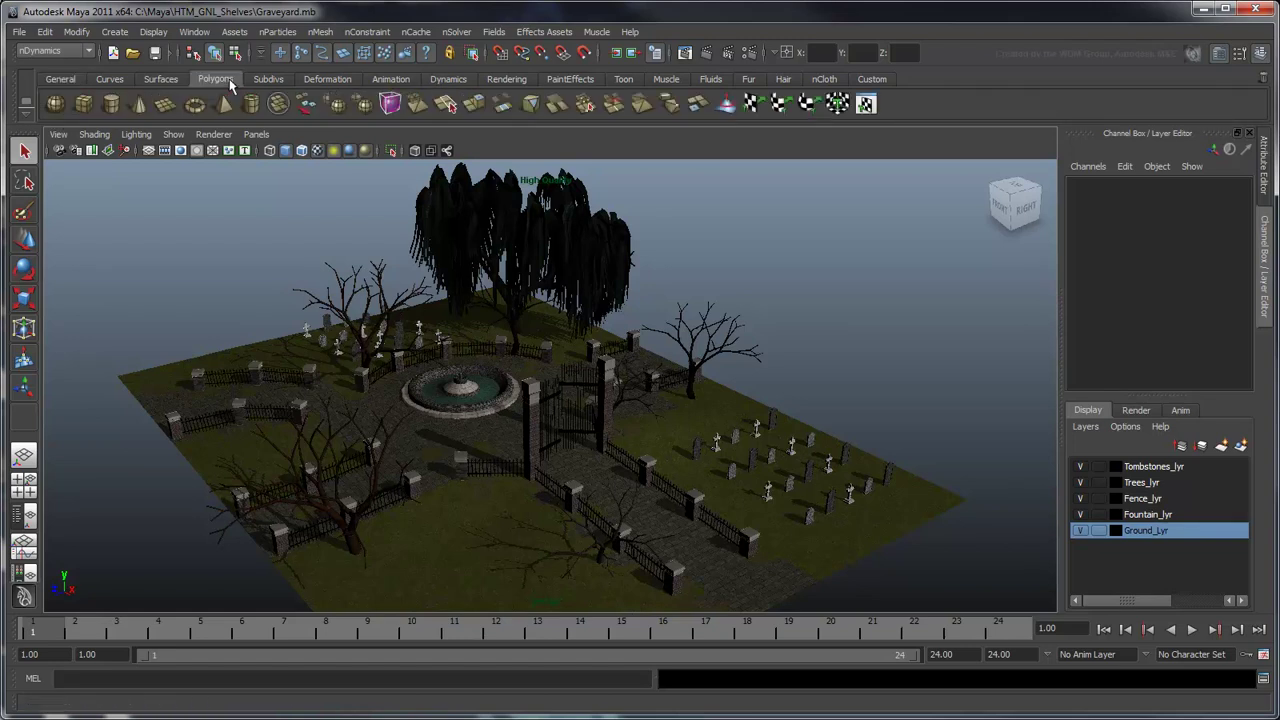
left_click(392, 79)
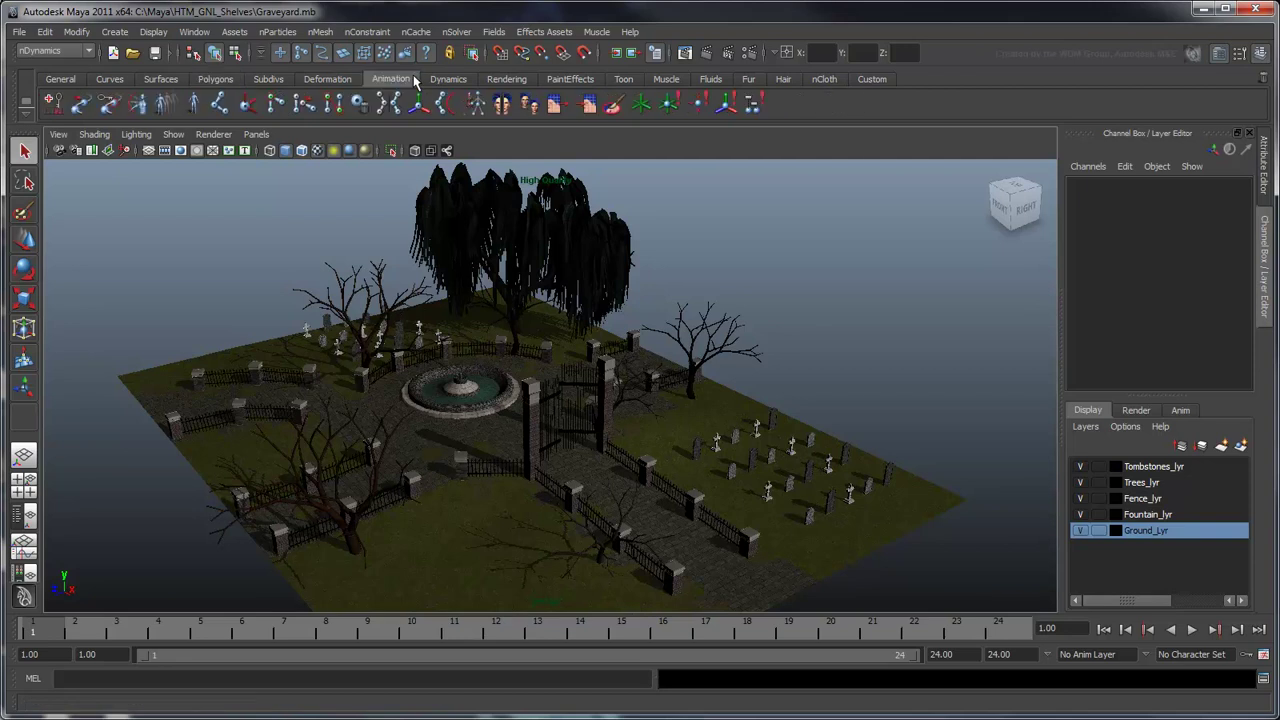
left_click(505, 80)
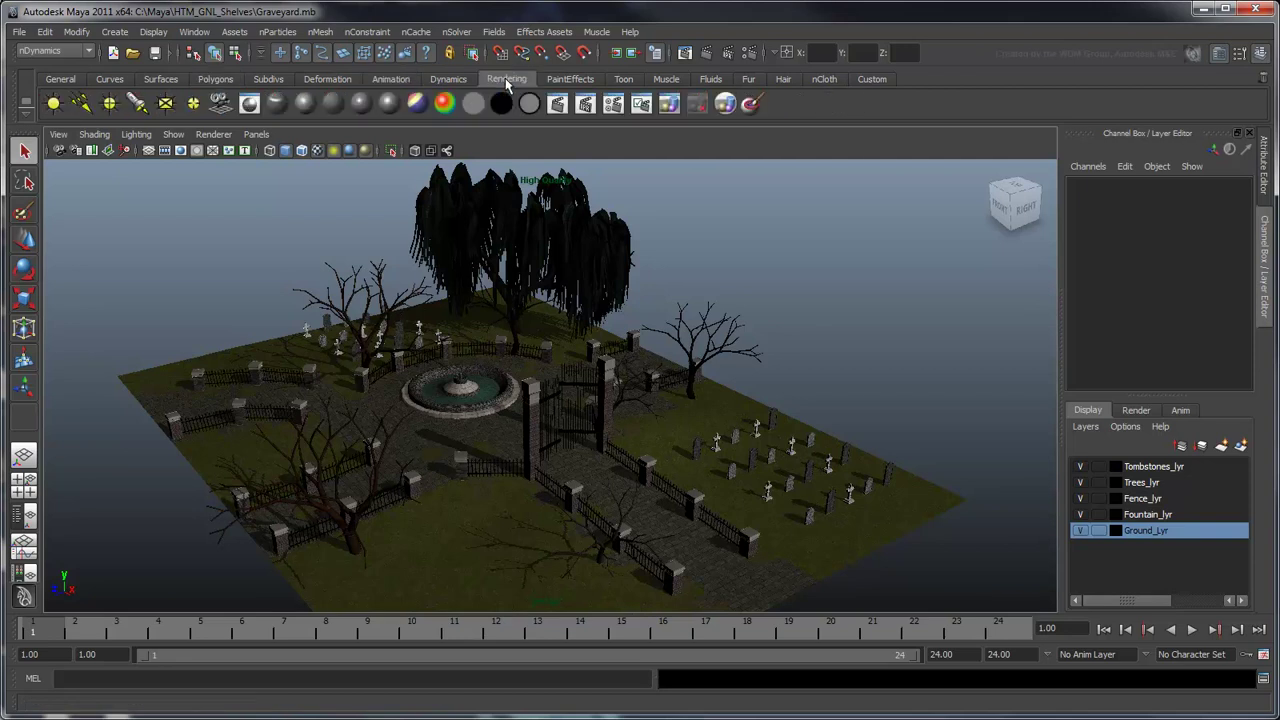
left_click(833, 81)
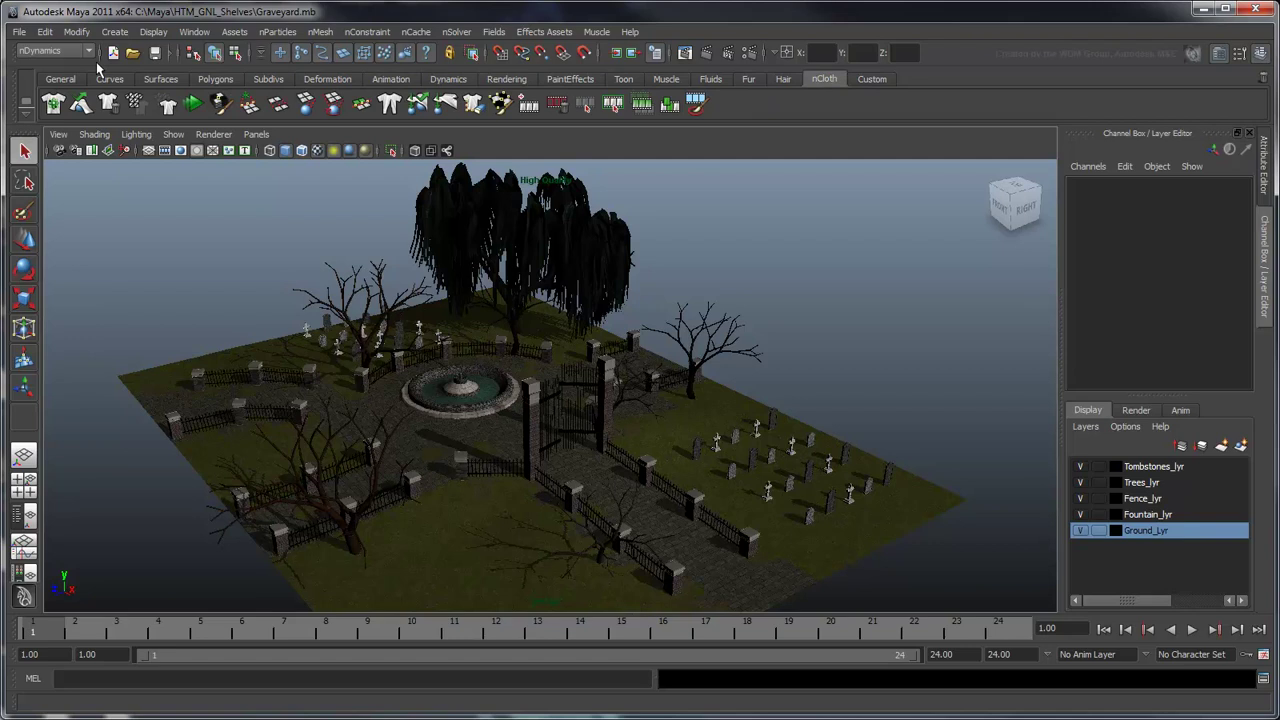
- Hide shelf tabs, pick Surfaces then Animation from the shelf list, and restore the tabs
left_click(27, 113)
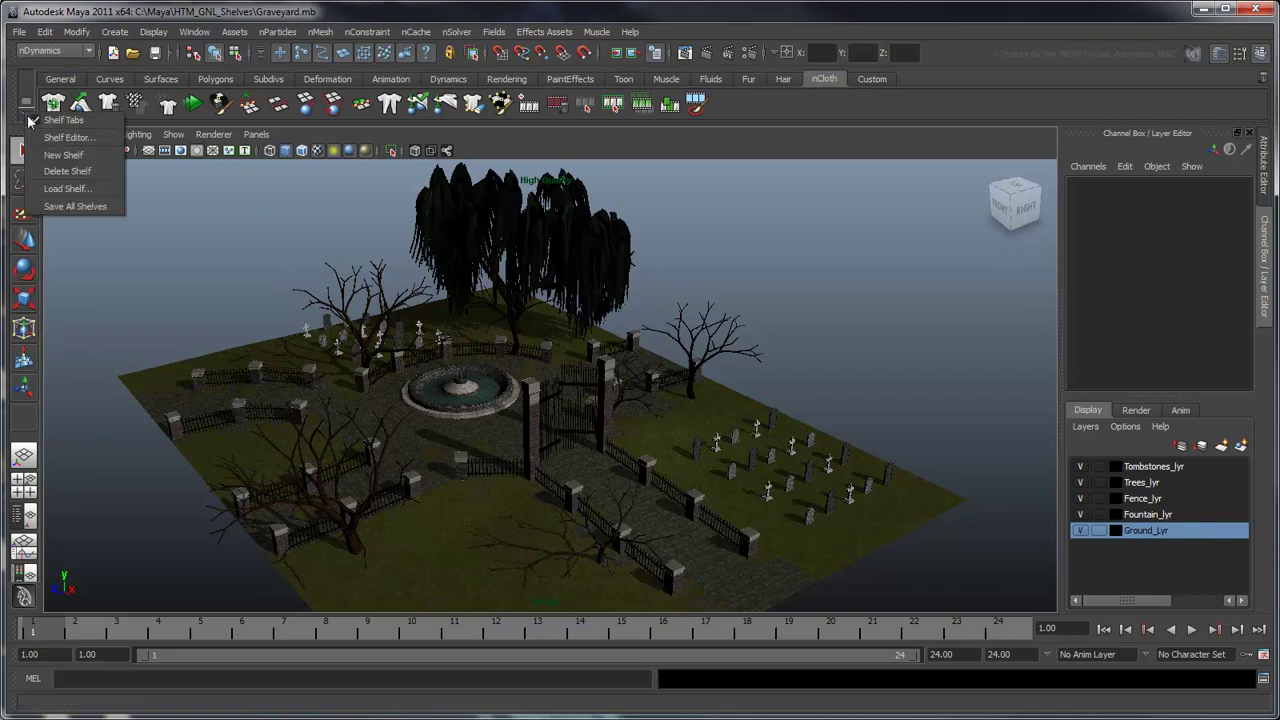
left_click(33, 122)
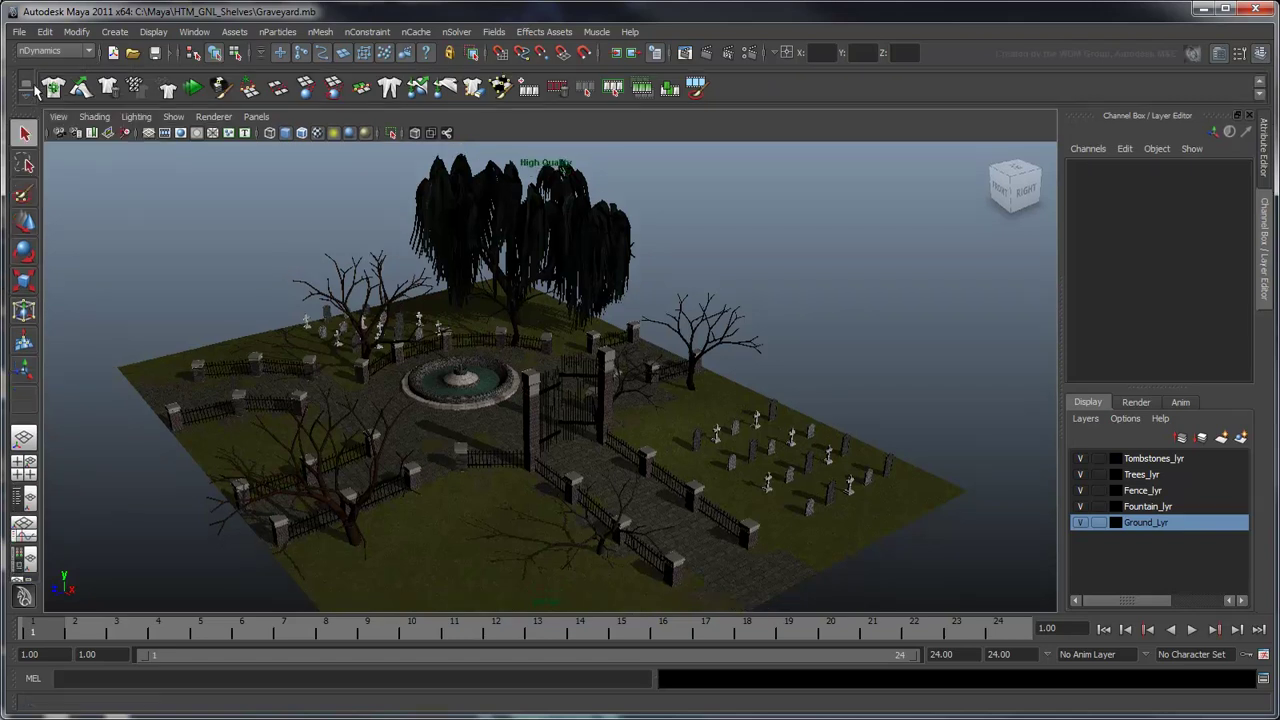
left_click(33, 90)
left_click(66, 124)
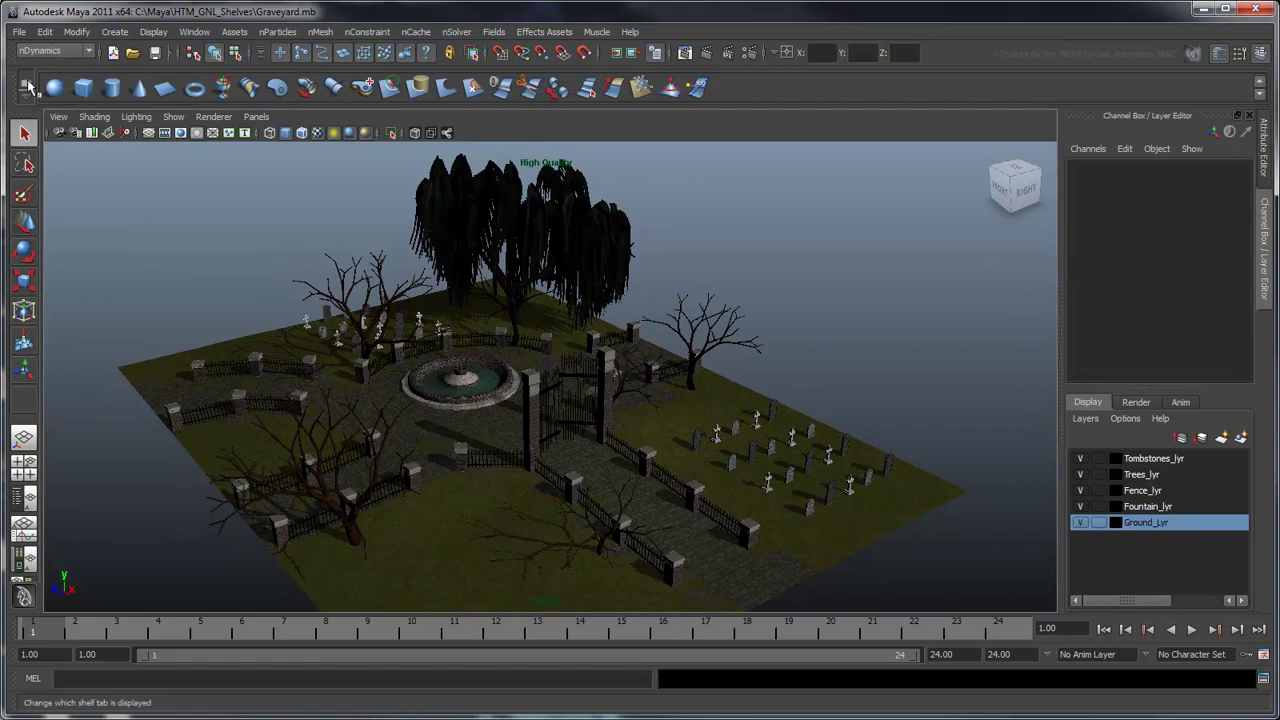
left_click(32, 88)
left_click(66, 184)
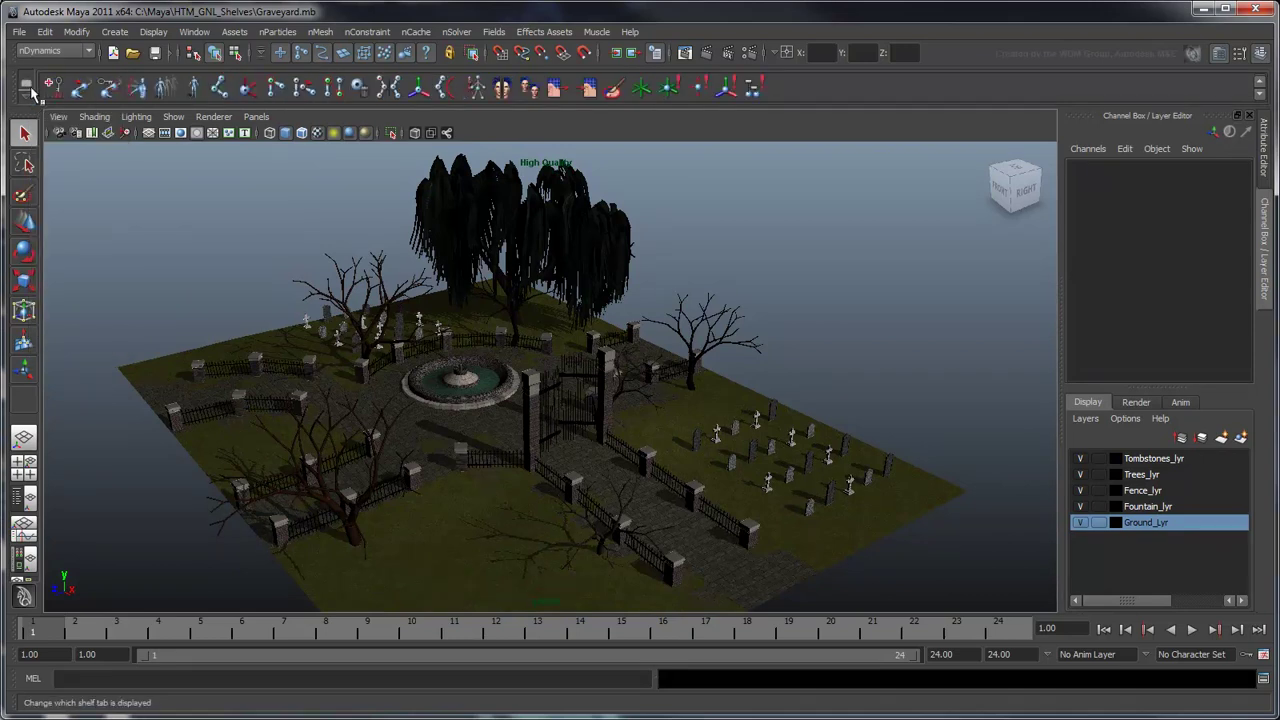
left_click(27, 97)
left_click(50, 110)
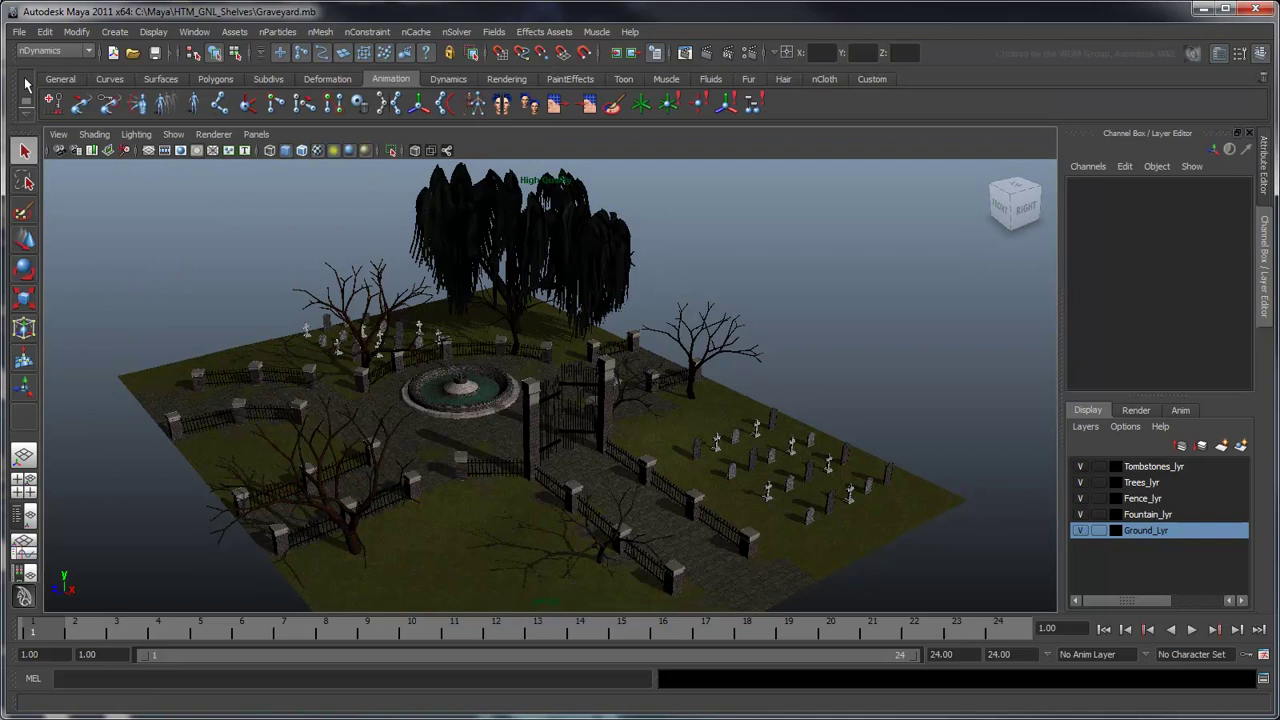
- Add an empty shelf named MyNewShelf through the shelf menu's New Shelf
left_click(26, 101)
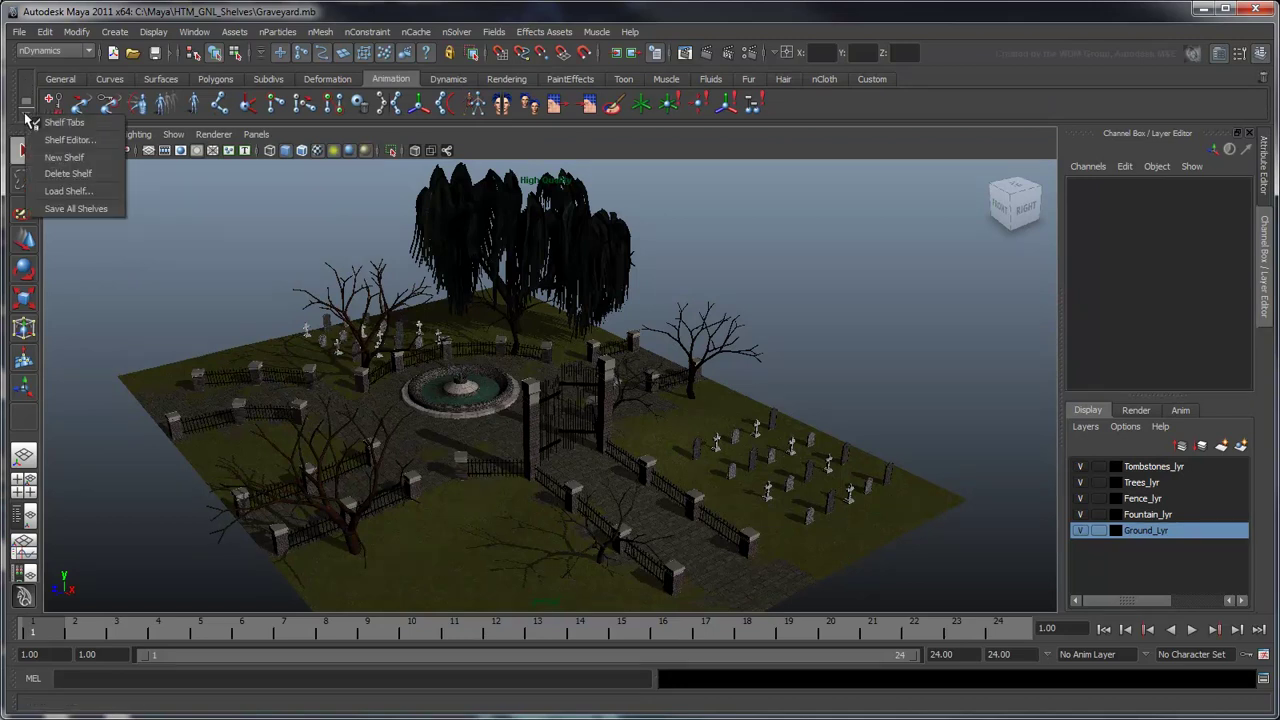
left_click(85, 157)
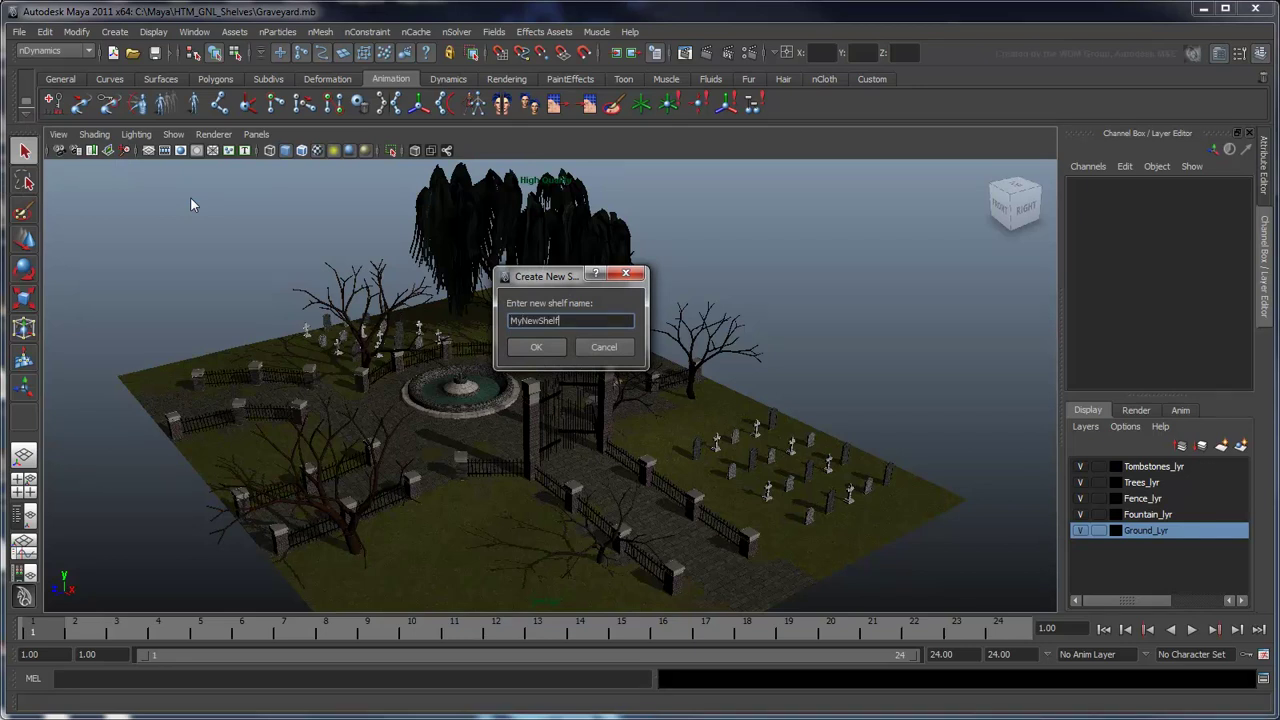
key("Return")
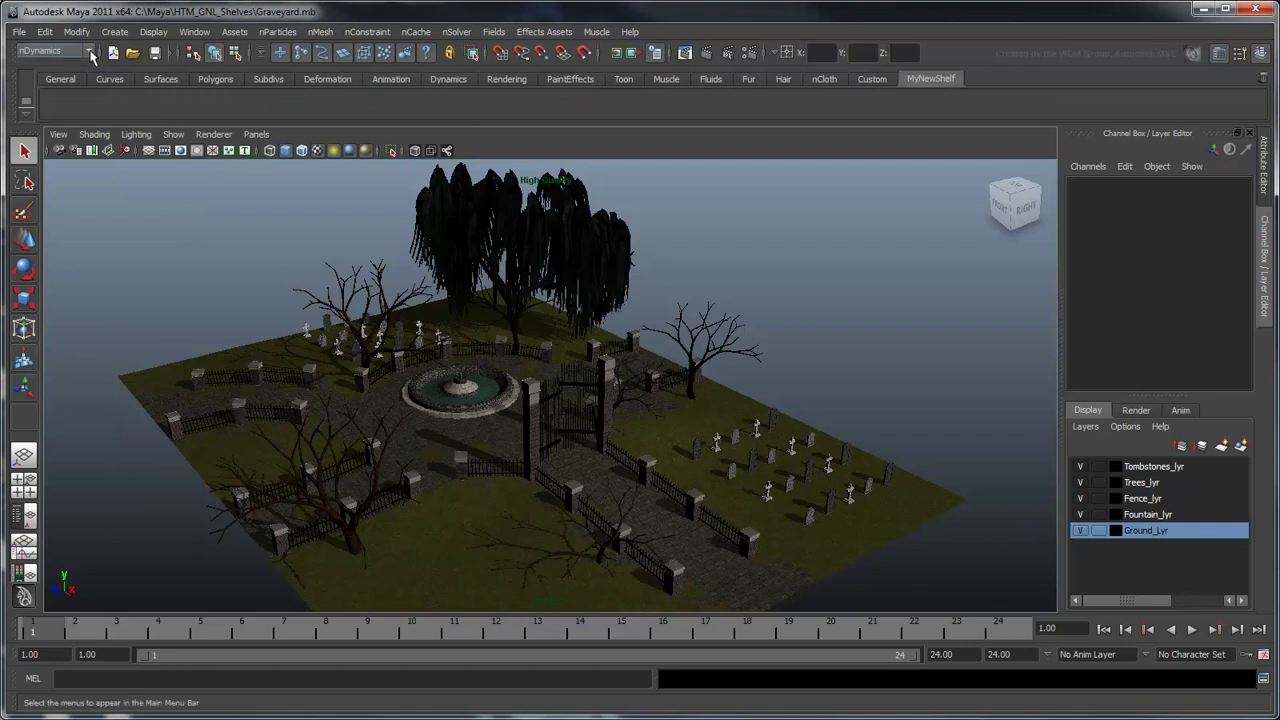
left_click(55, 51)
- In the Polygons menu set, add Mesh Combine, Separate, Extract and Smooth to MyNewShelf
left_click(77, 75)
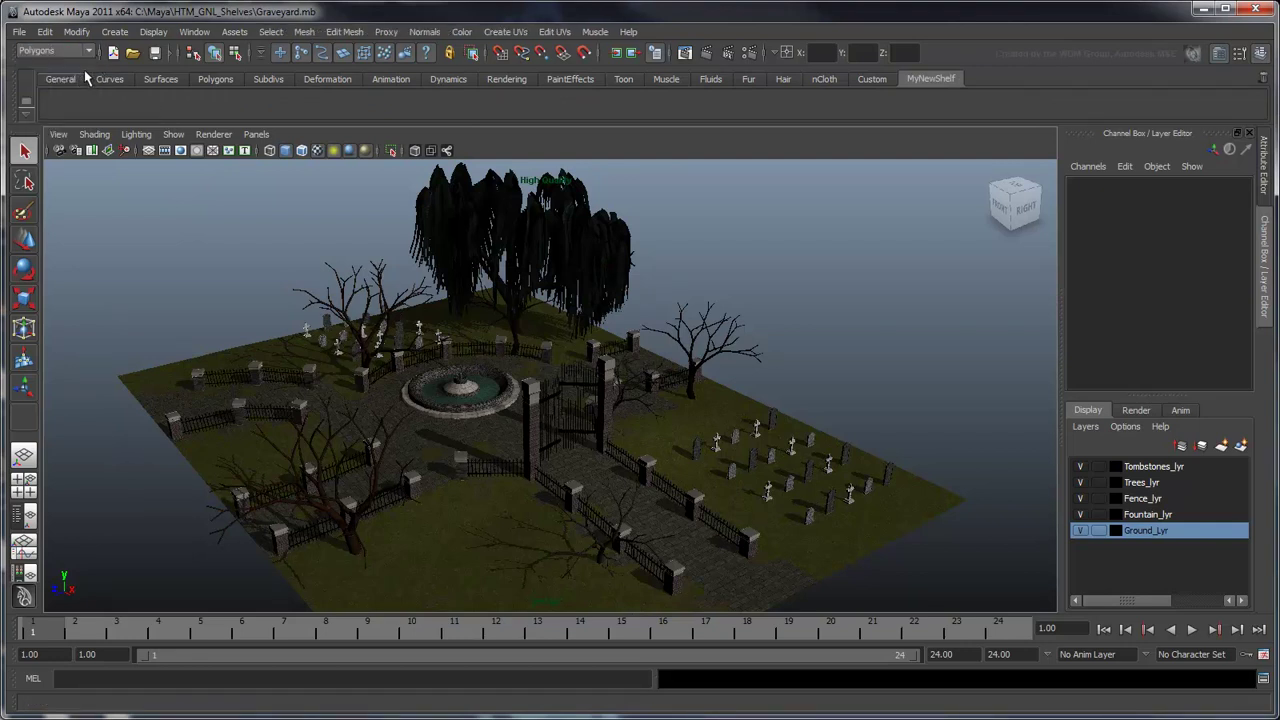
left_click(304, 32)
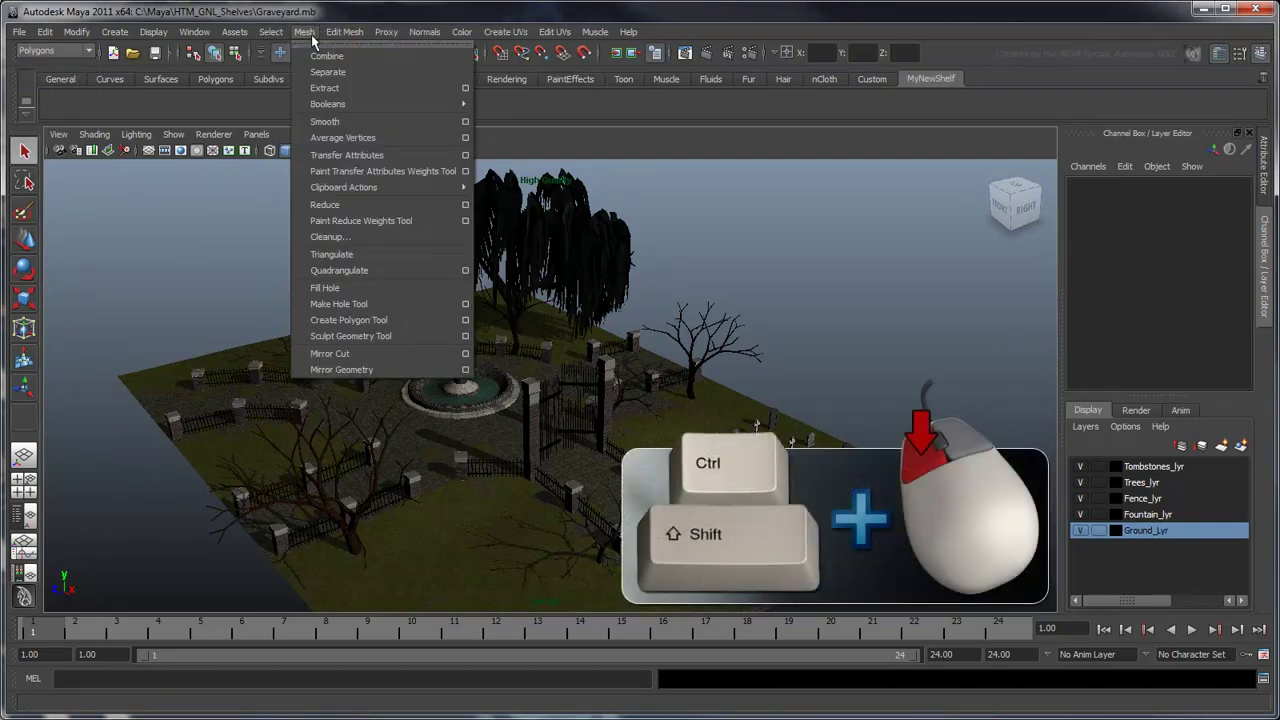
left_click(386, 57, "ctrl+shift")
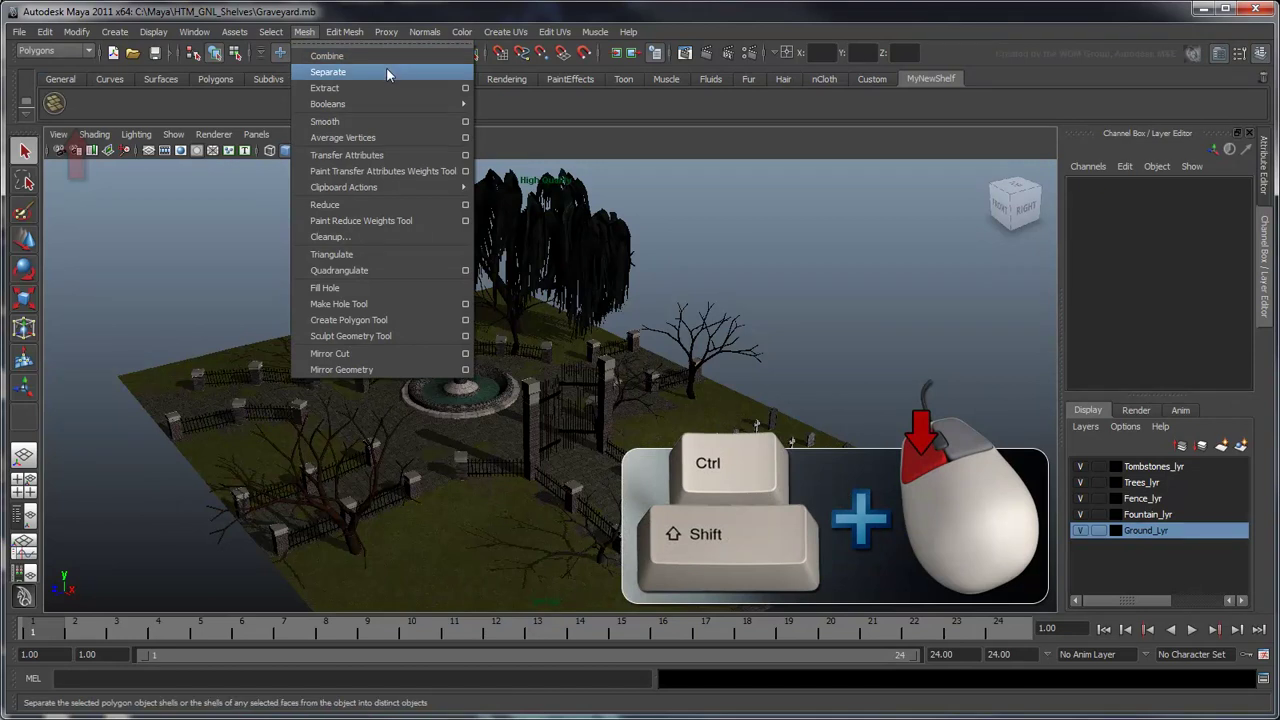
left_click(386, 70, "ctrl+shift")
left_click(384, 88, "ctrl+shift")
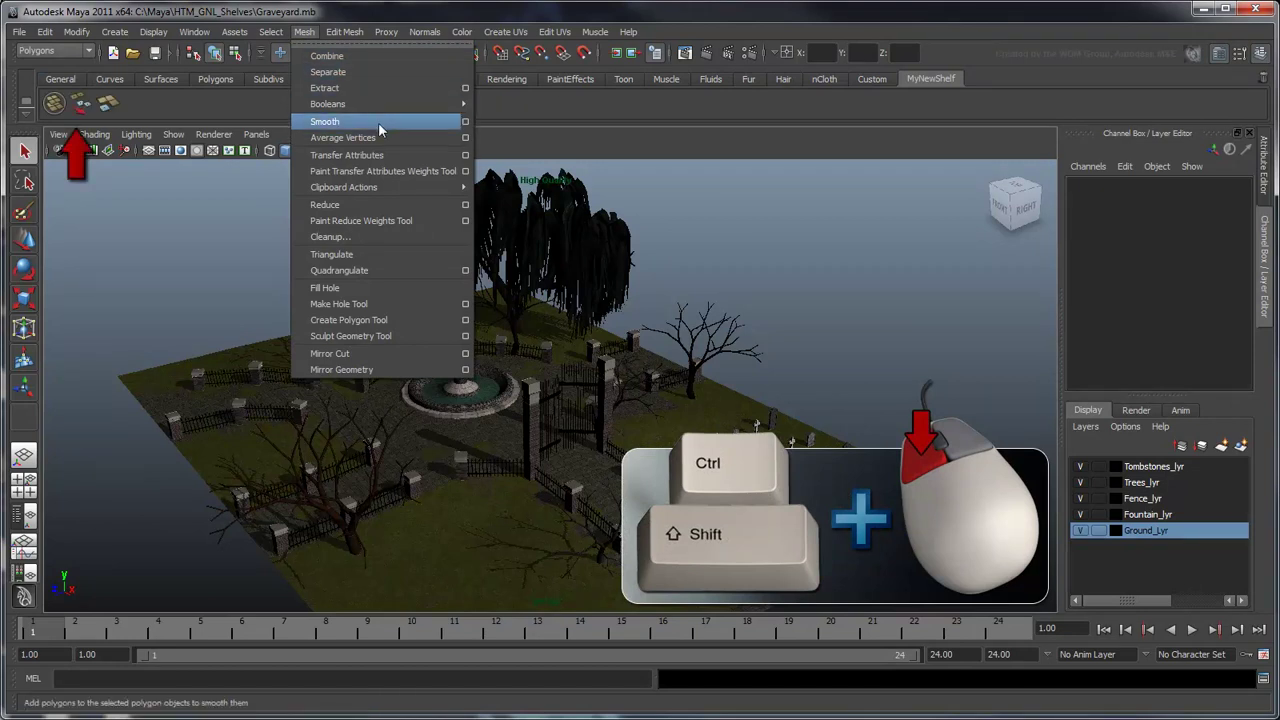
left_click(378, 122, "ctrl+shift")
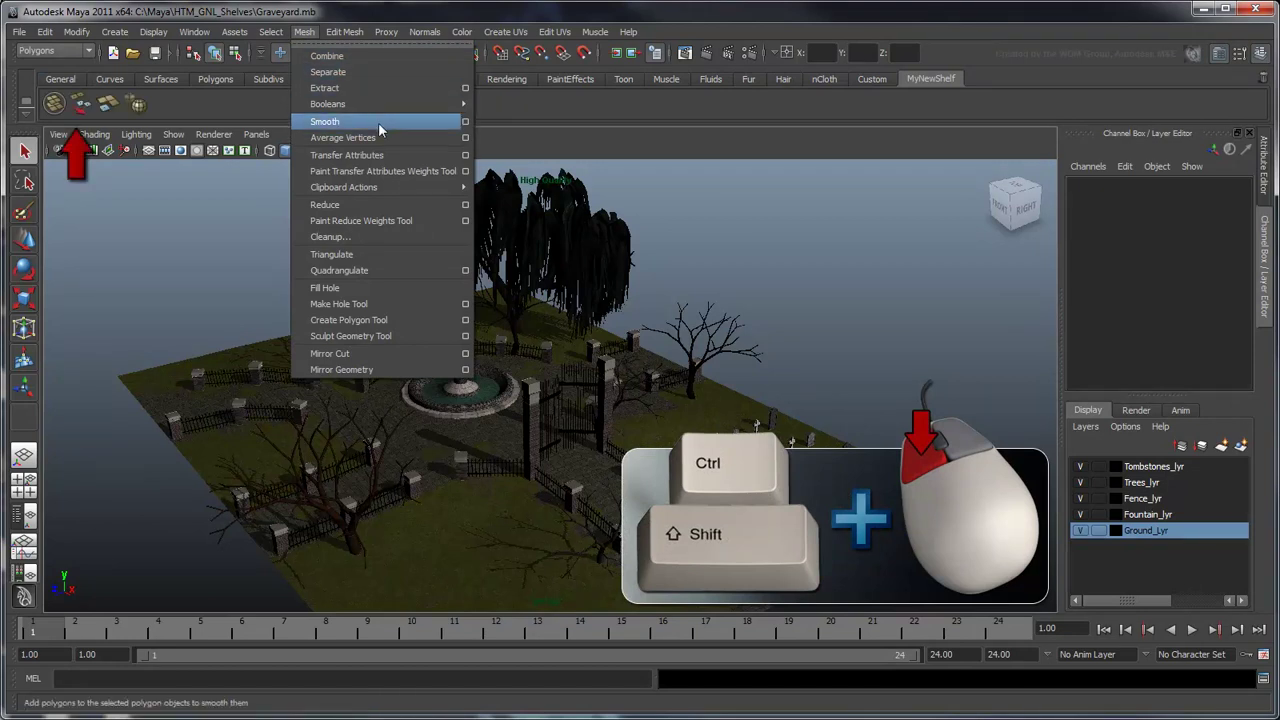
left_click(114, 205)
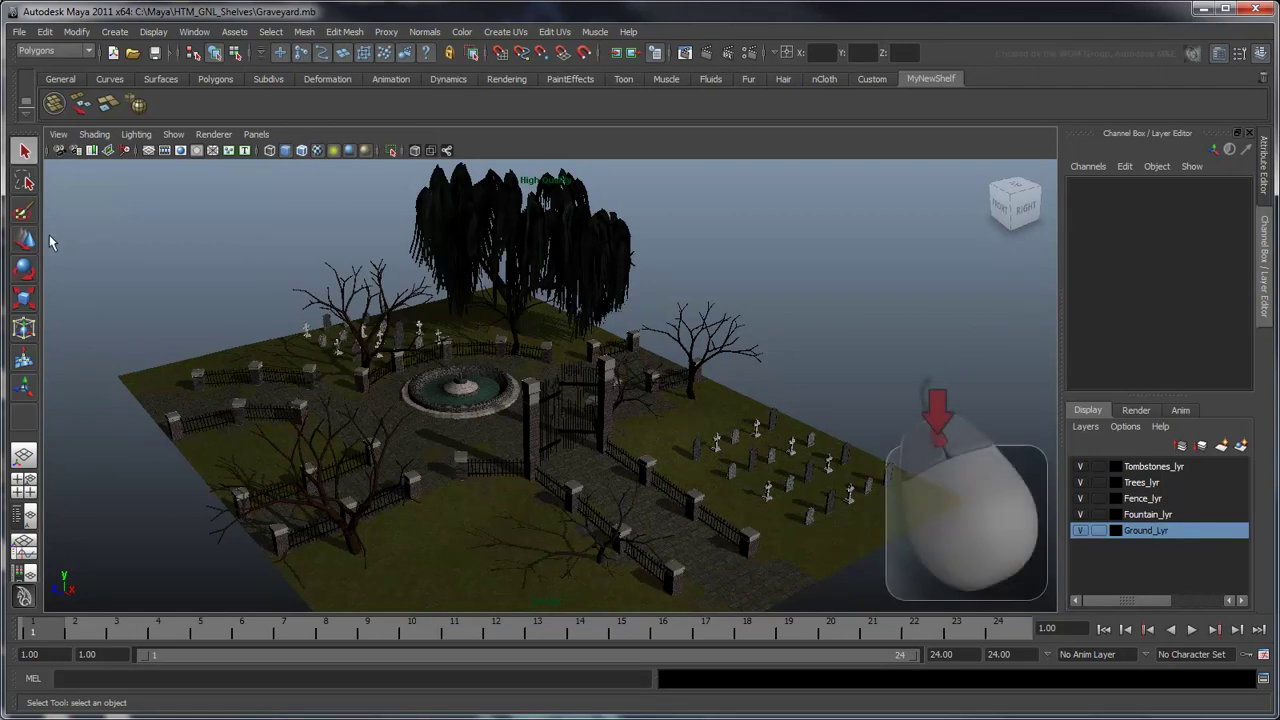
- Add two toolbox tools including Rotate to MyNewShelf and trash the extra deformer button
middle_click_drag(24, 240, 188, 116)
middle_click_drag(24, 270, 194, 116)
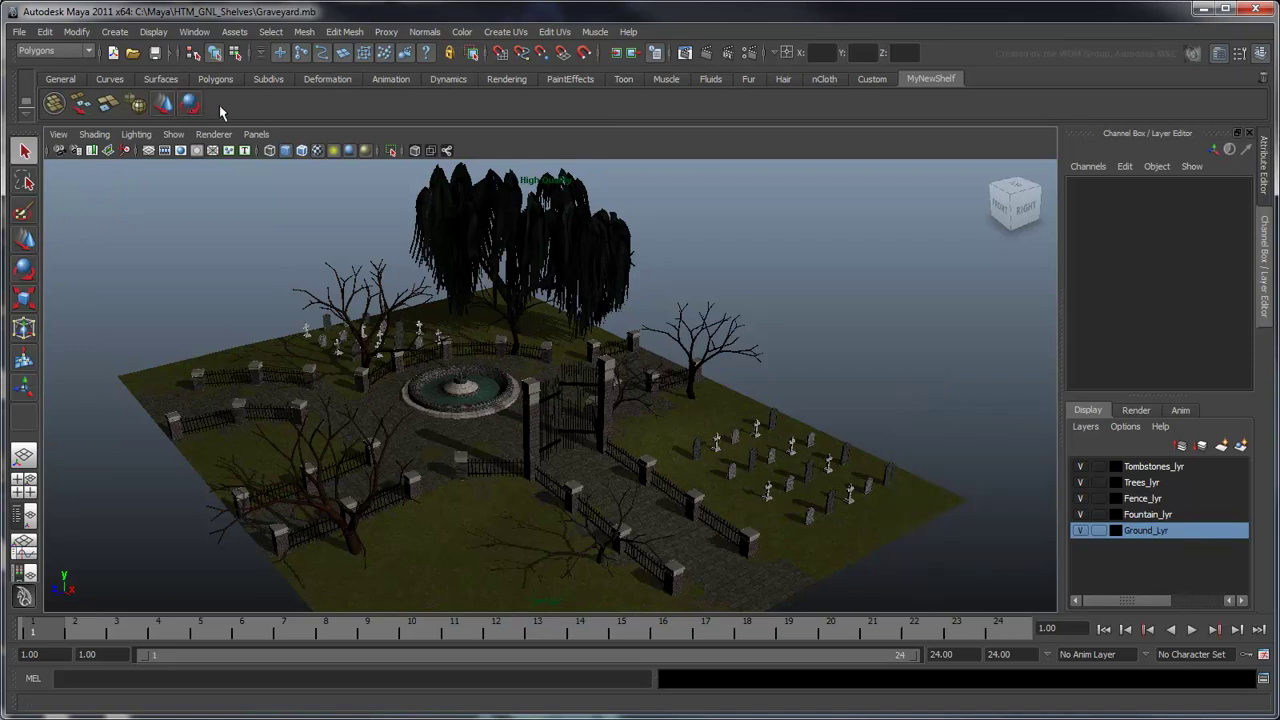
left_click(326, 80)
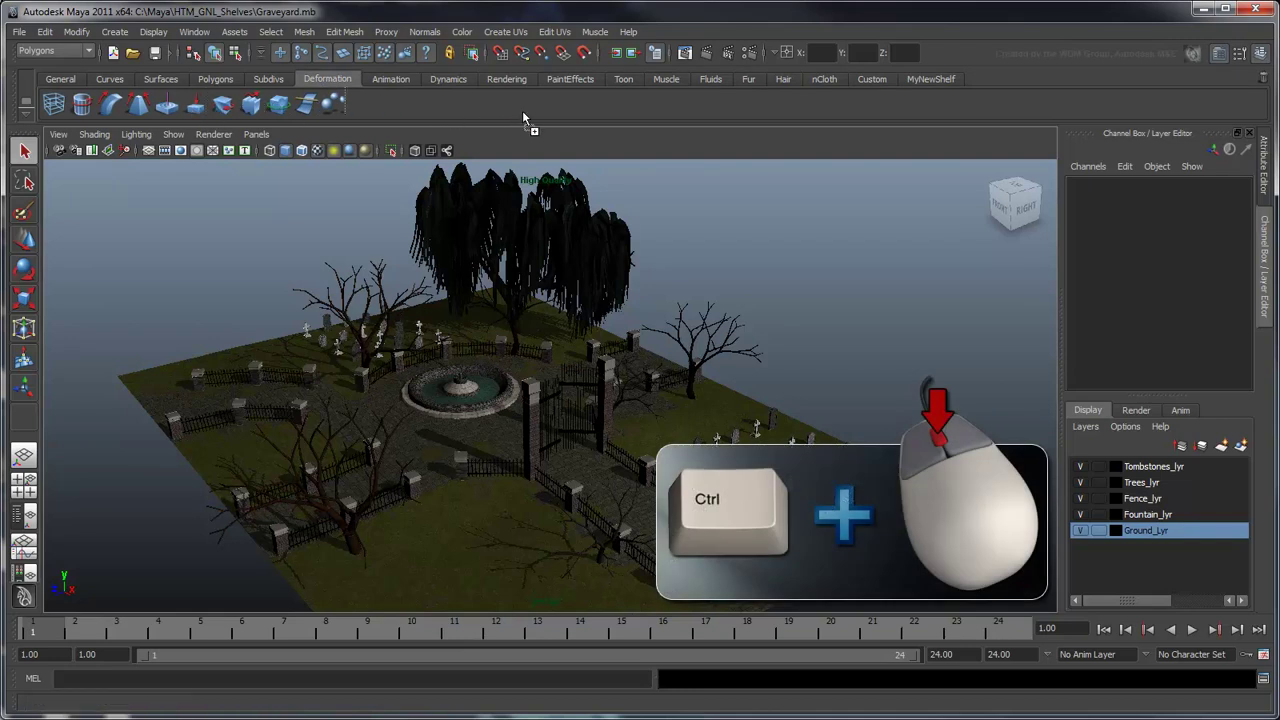
left_click(928, 80)
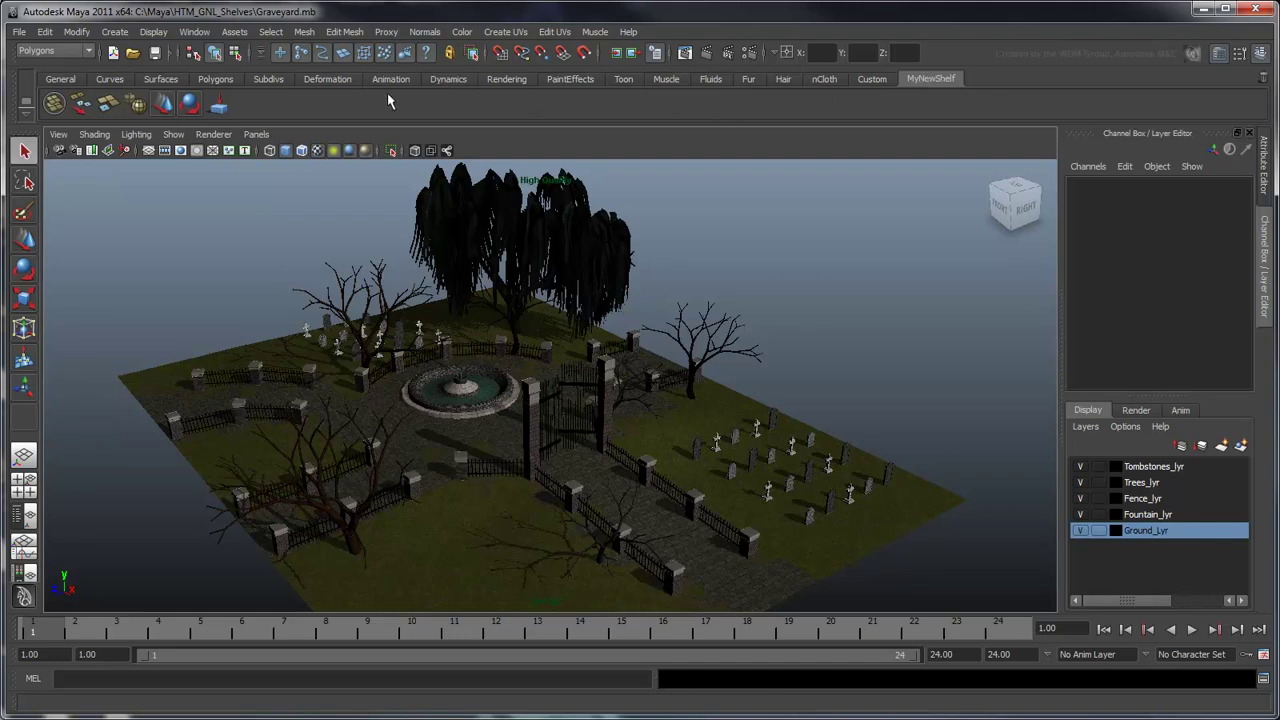
middle_click_drag(220, 107, 447, 113)
middle_click_drag(911, 108, 1261, 83)
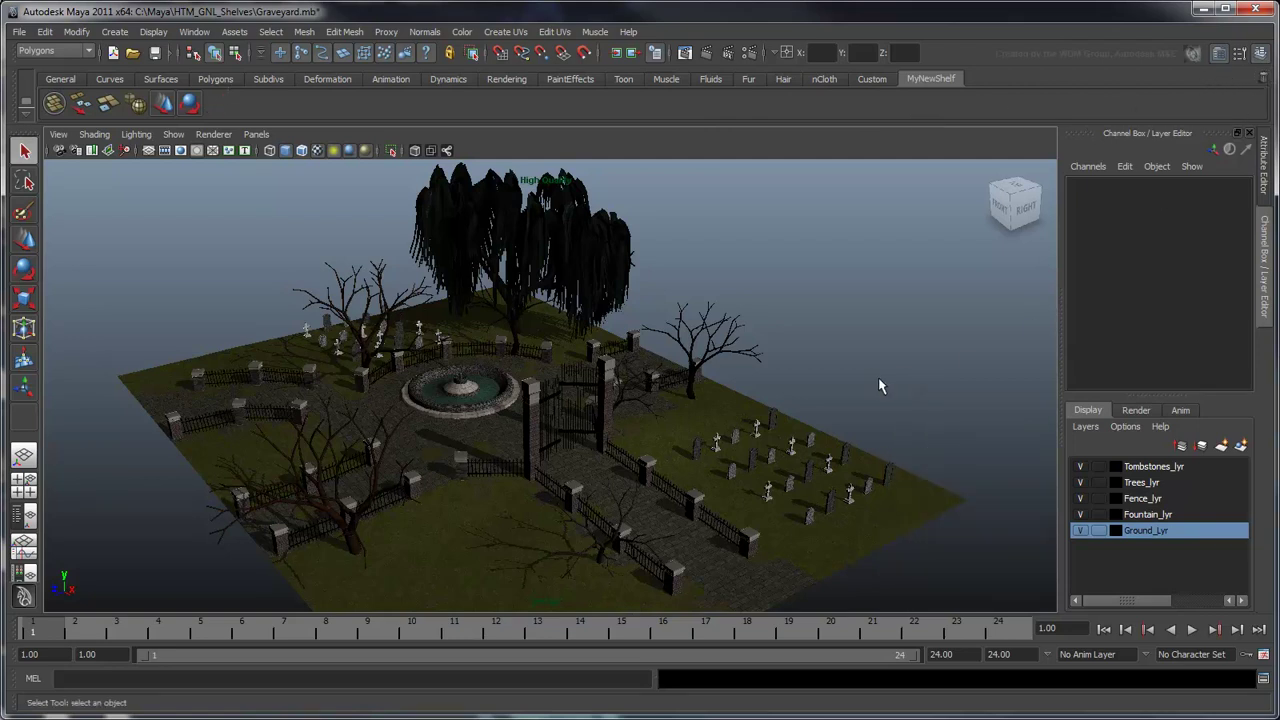
left_click_drag(880, 382, 777, 283, "alt")
left_click(352, 150)
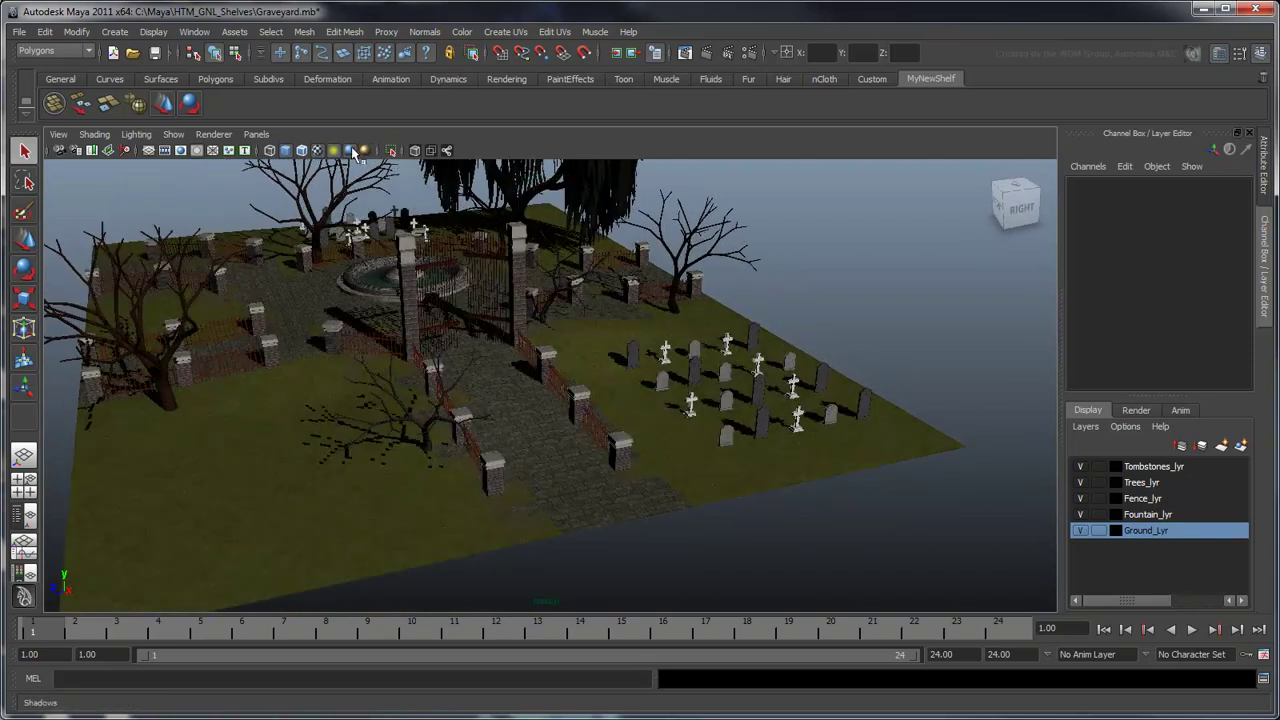
left_click(633, 356)
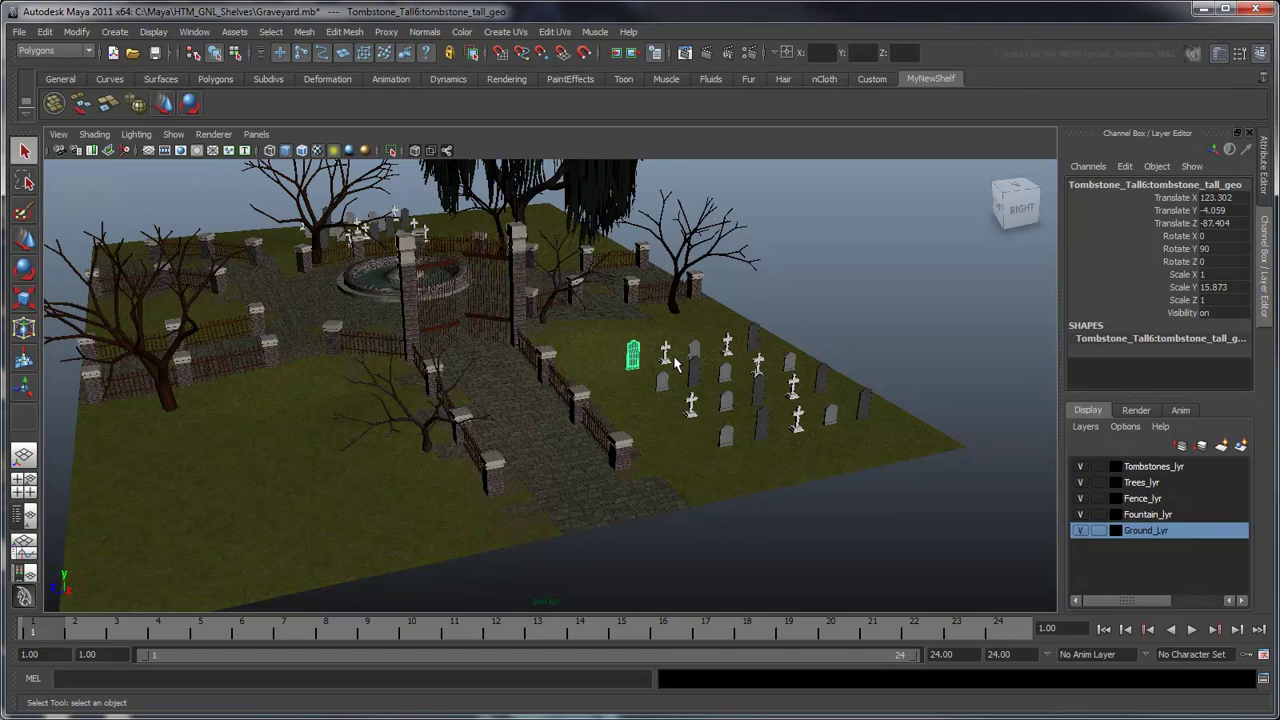
left_click(665, 355)
left_click(661, 380)
left_click(694, 371)
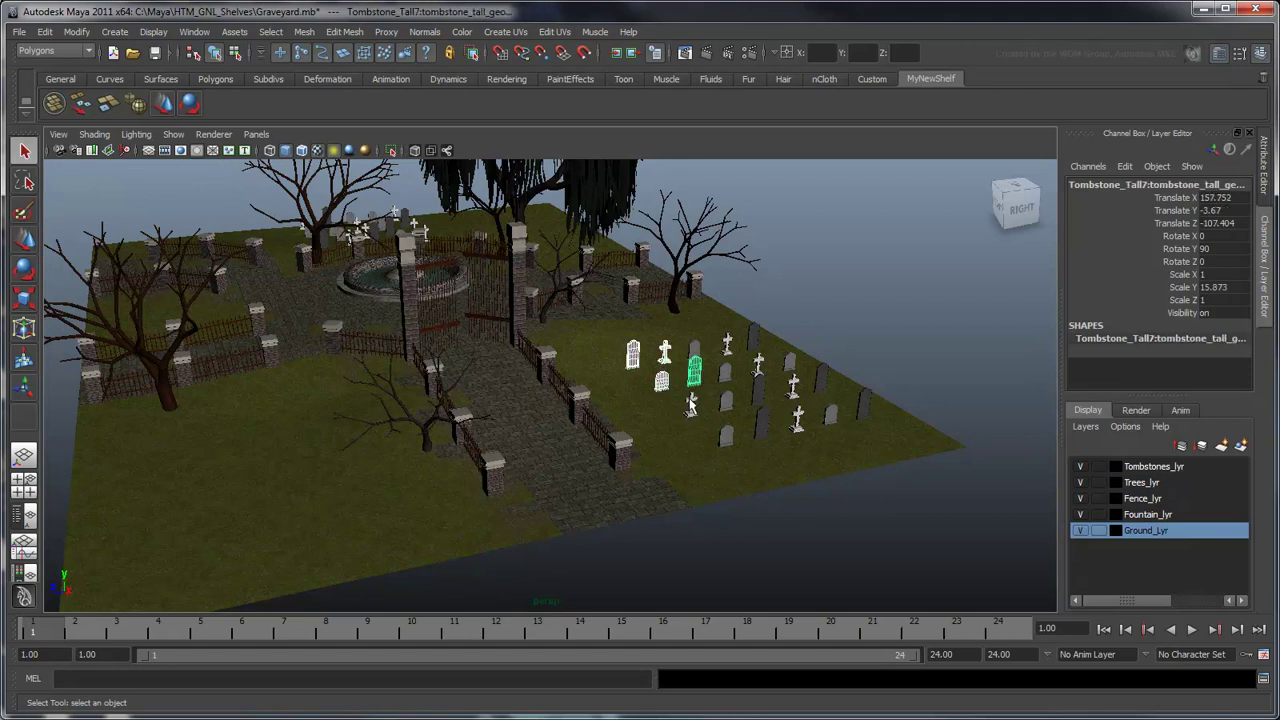
left_click(690, 403)
key("w")
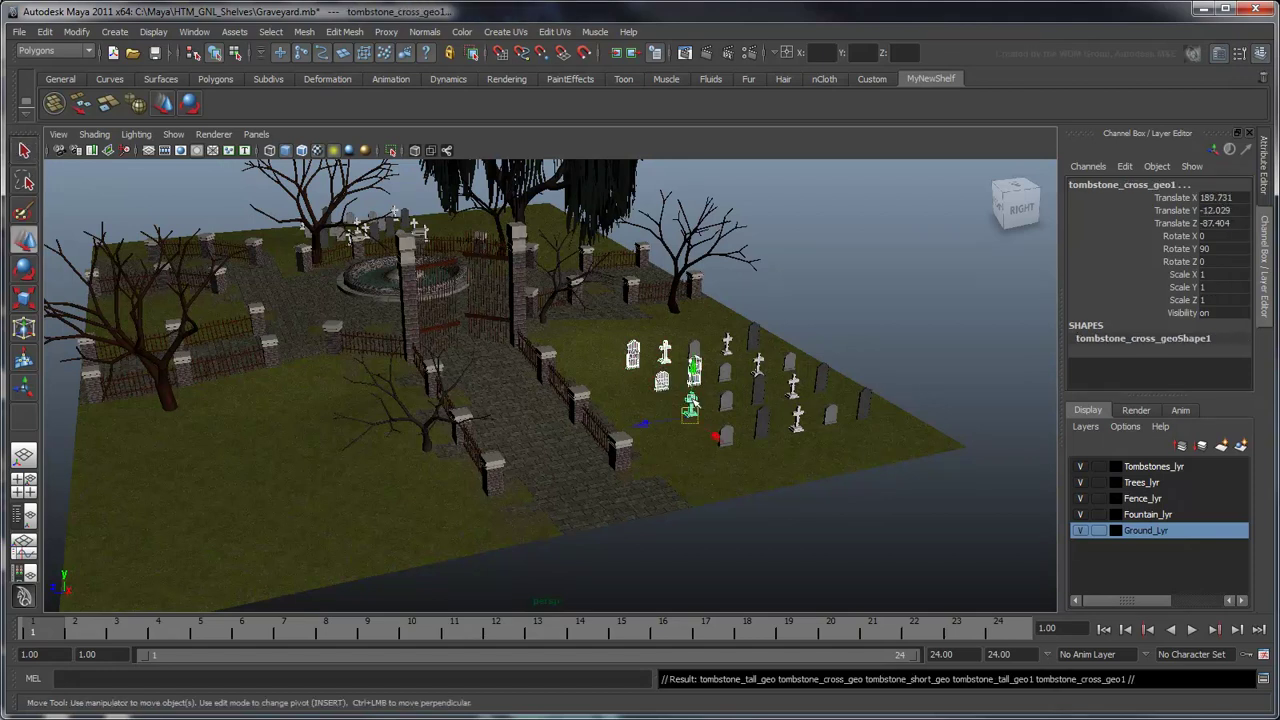
left_click_drag(648, 423, 134, 496)
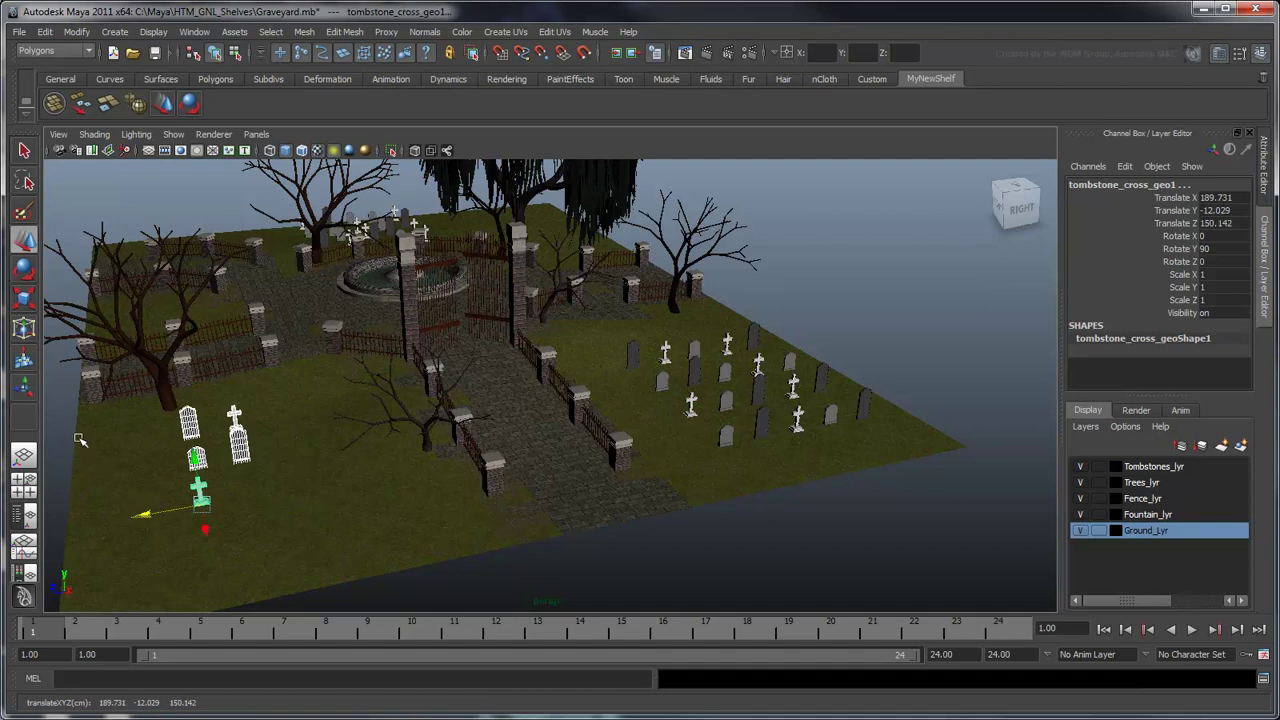
left_click(62, 430)
left_click(190, 424)
key("e")
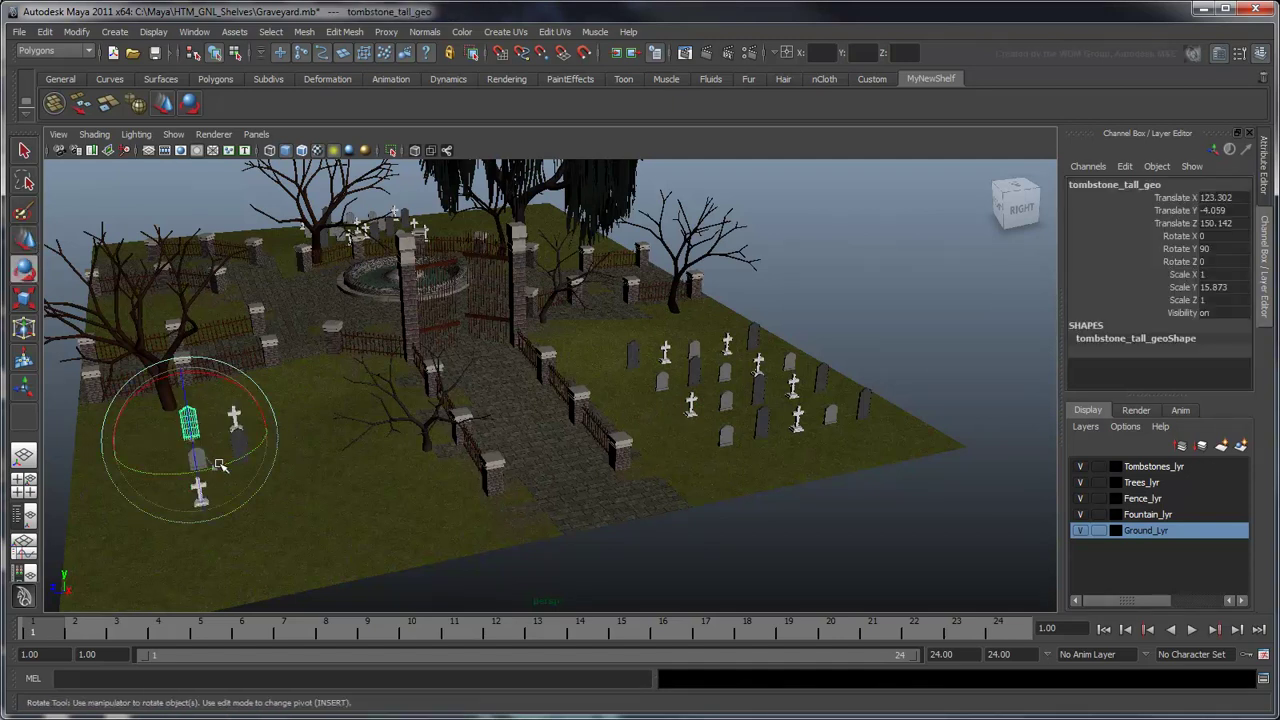
left_click_drag(190, 466, 277, 434)
key("q")
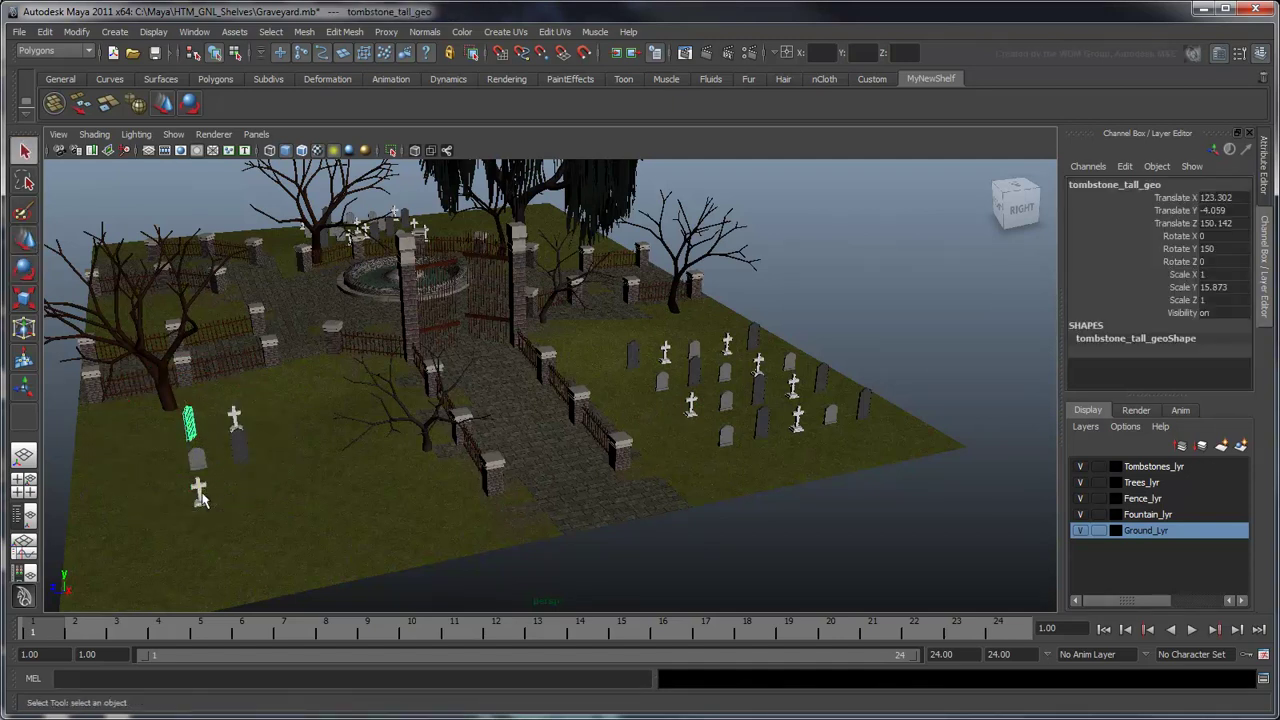
left_click(201, 492)
key("e")
left_click_drag(245, 531, 328, 480)
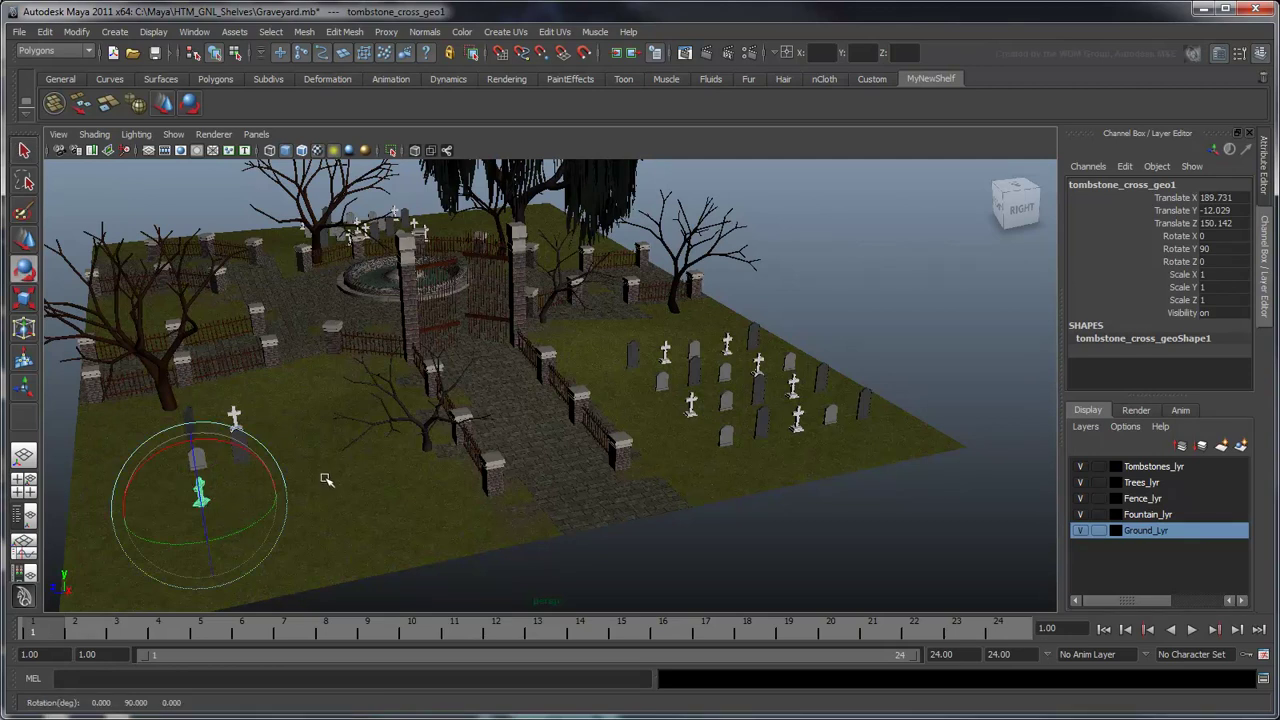
key("ctrl+z")
key("ctrl+z")
key("ctrl+z")
key("ctrl+z")
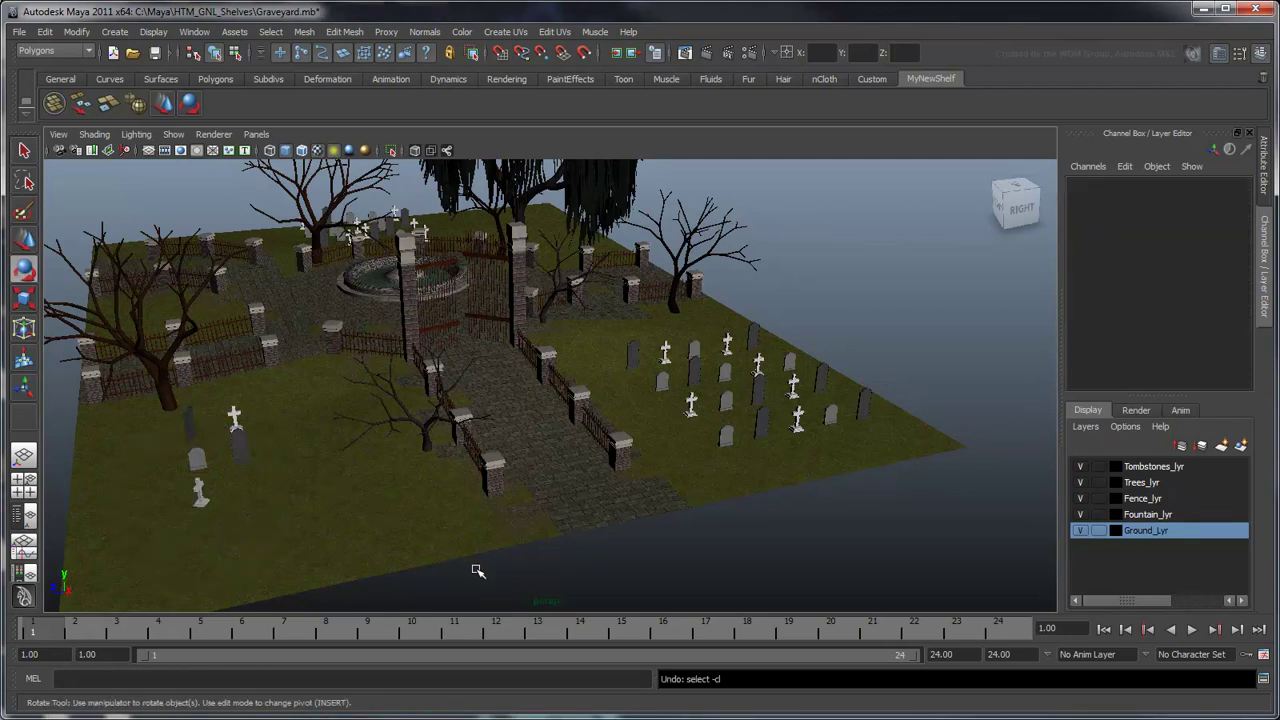
key("ctrl+z")
key("ctrl+z")
key("ctrl+z")
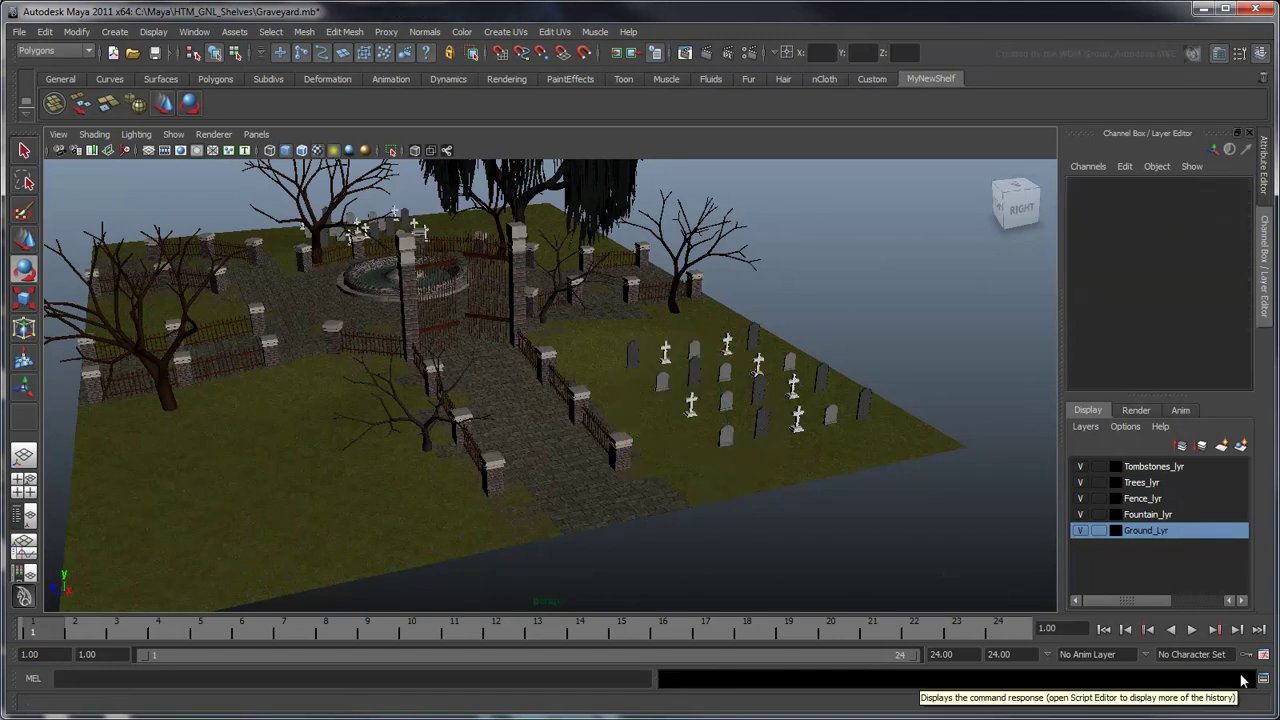
- Open the Script Editor and clear its command history
key("q")
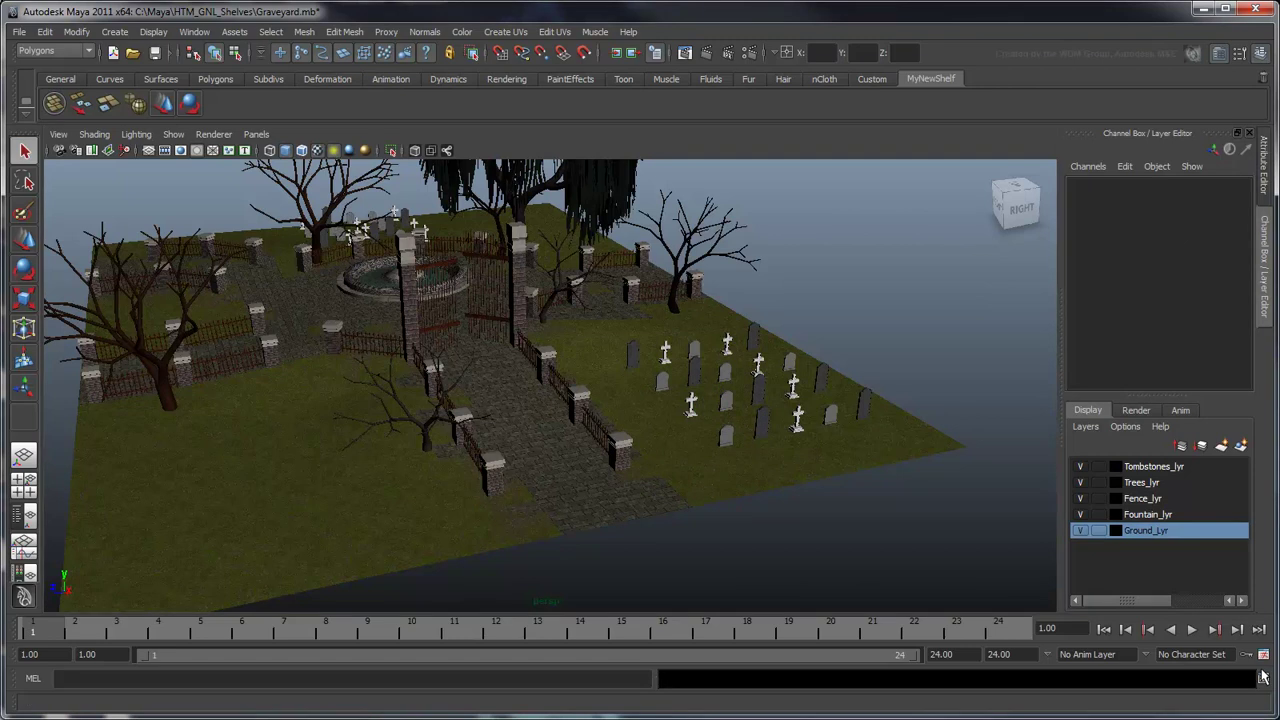
left_click(1261, 679)
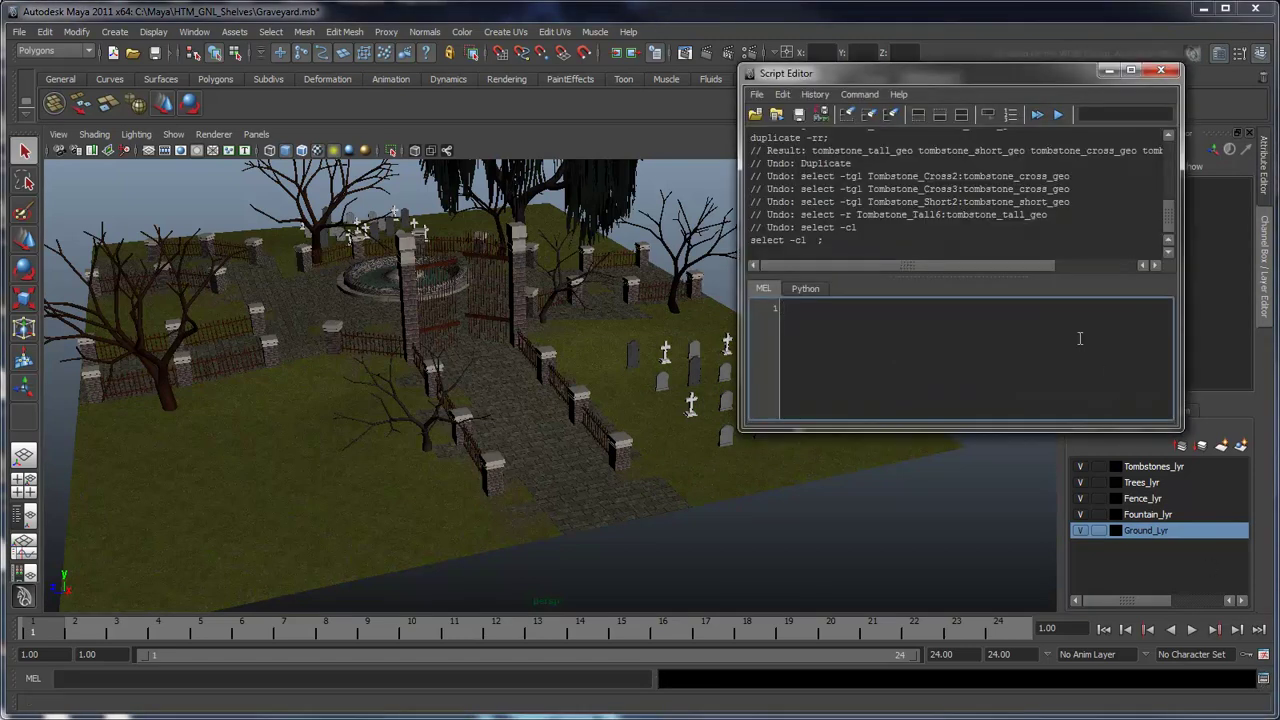
left_click(891, 114)
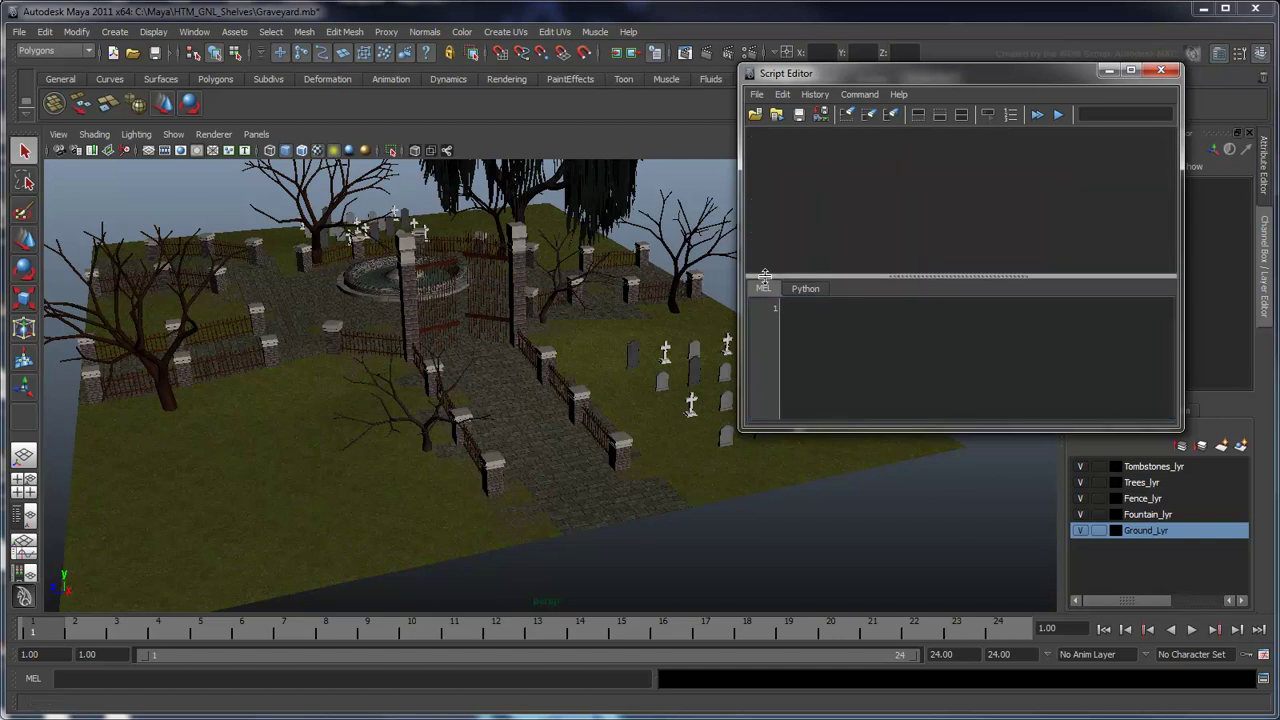
- Duplicate the tall tombstone, move it along Z to the left lawn, and rotate it 90° in Y
left_click(636, 353)
key("ctrl+d")
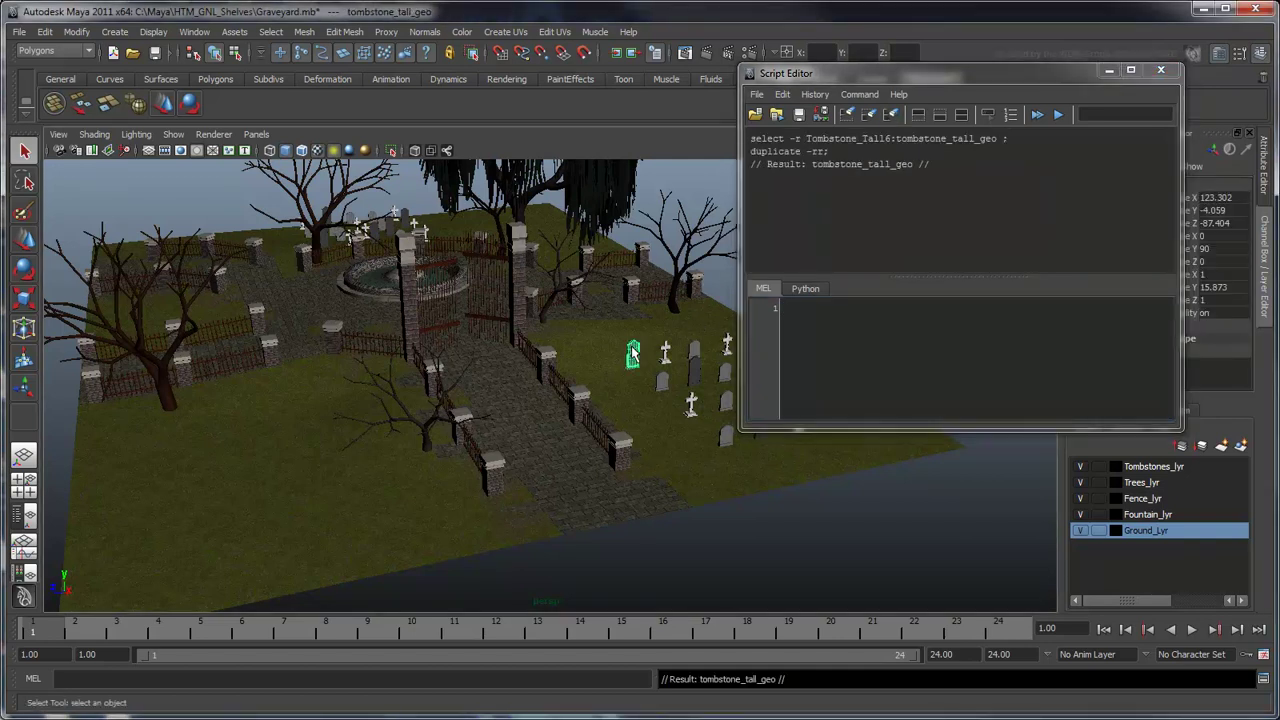
key("w")
left_click_drag(600, 376, 90, 456)
key("e")
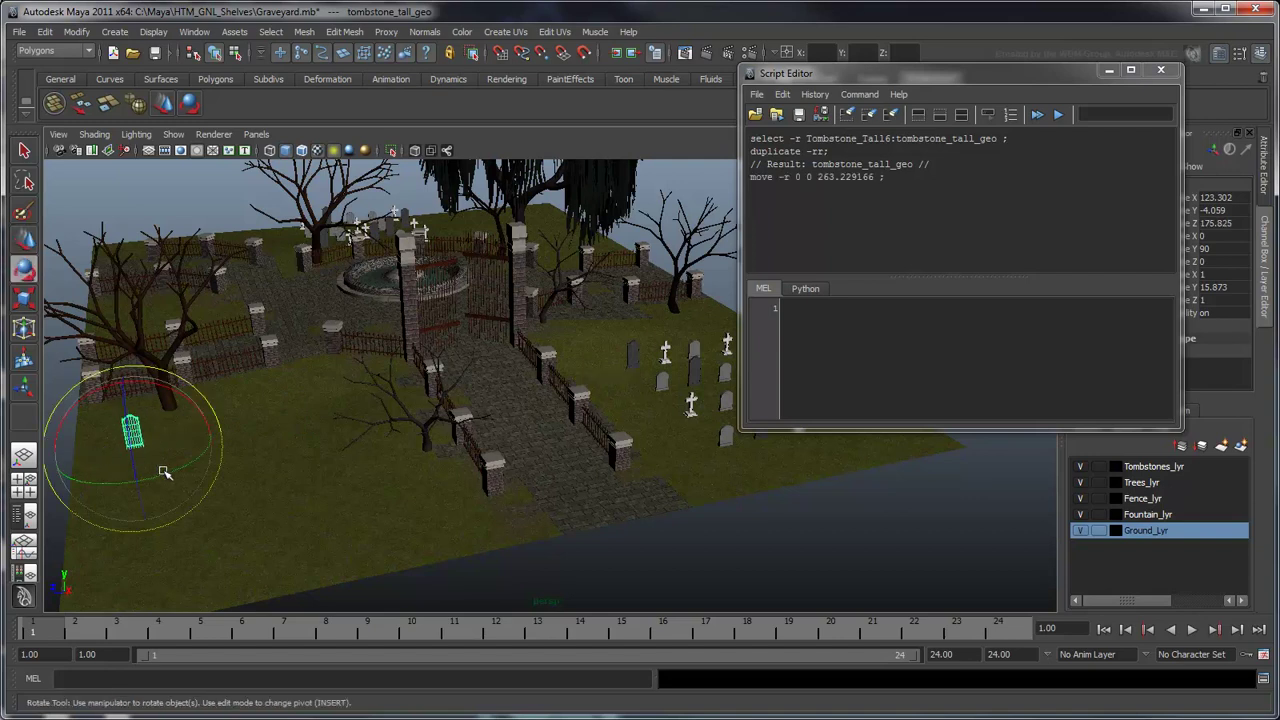
left_click_drag(166, 474, 257, 434)
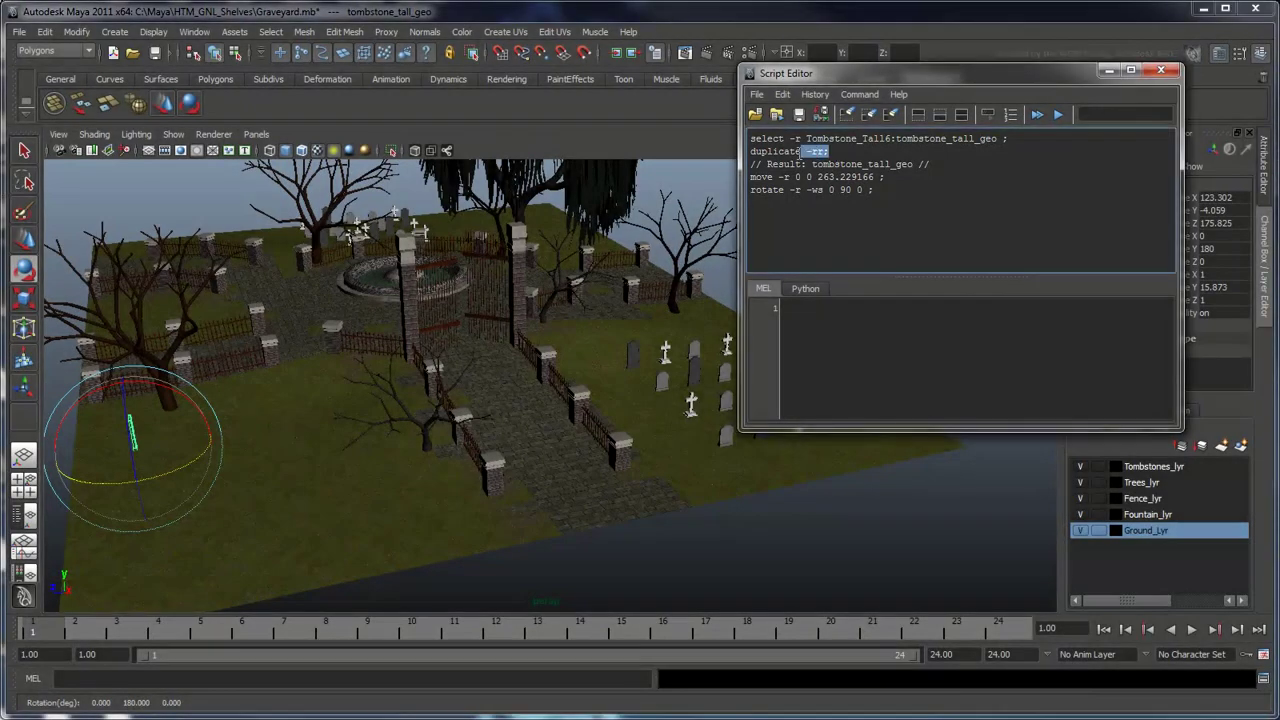
- Copy the duplicate, move and rotate commands from the history into the MEL input
left_click_drag(830, 152, 750, 152)
middle_click_drag(752, 151, 800, 314)
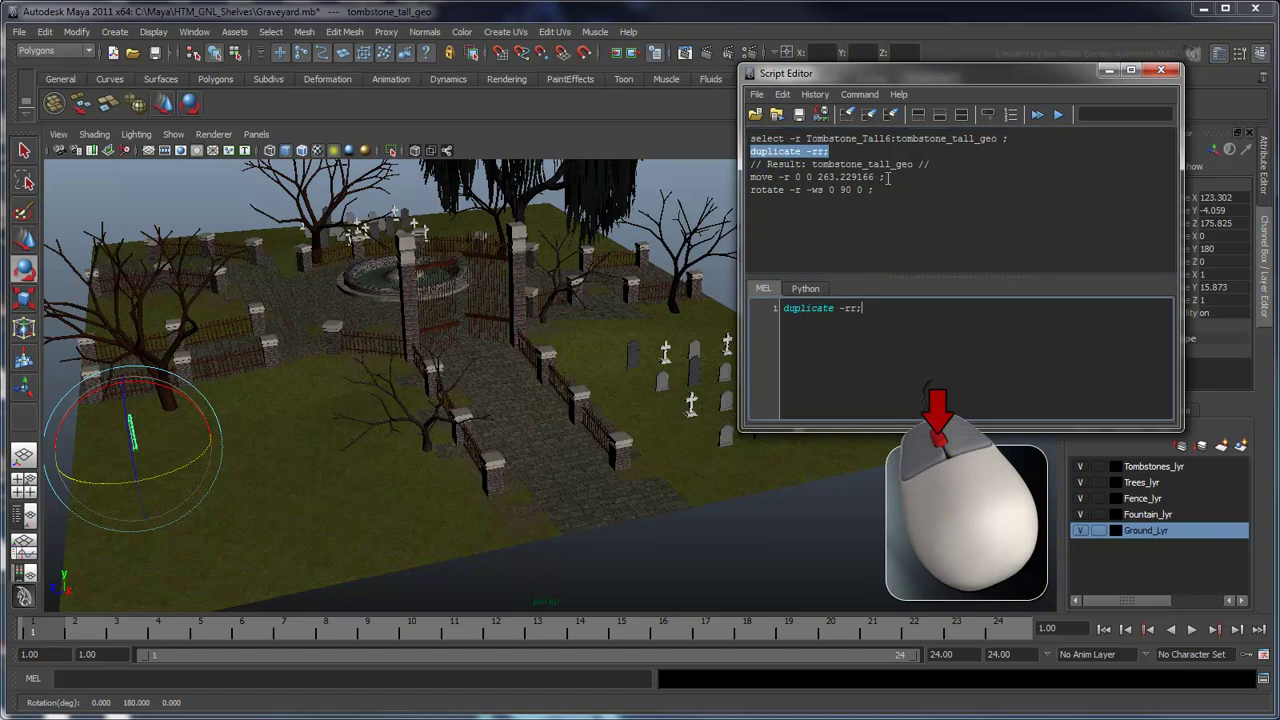
left_click_drag(885, 177, 752, 181)
middle_click_drag(752, 181, 782, 332)
left_click_drag(876, 191, 750, 190)
middle_click_drag(770, 190, 1005, 322)
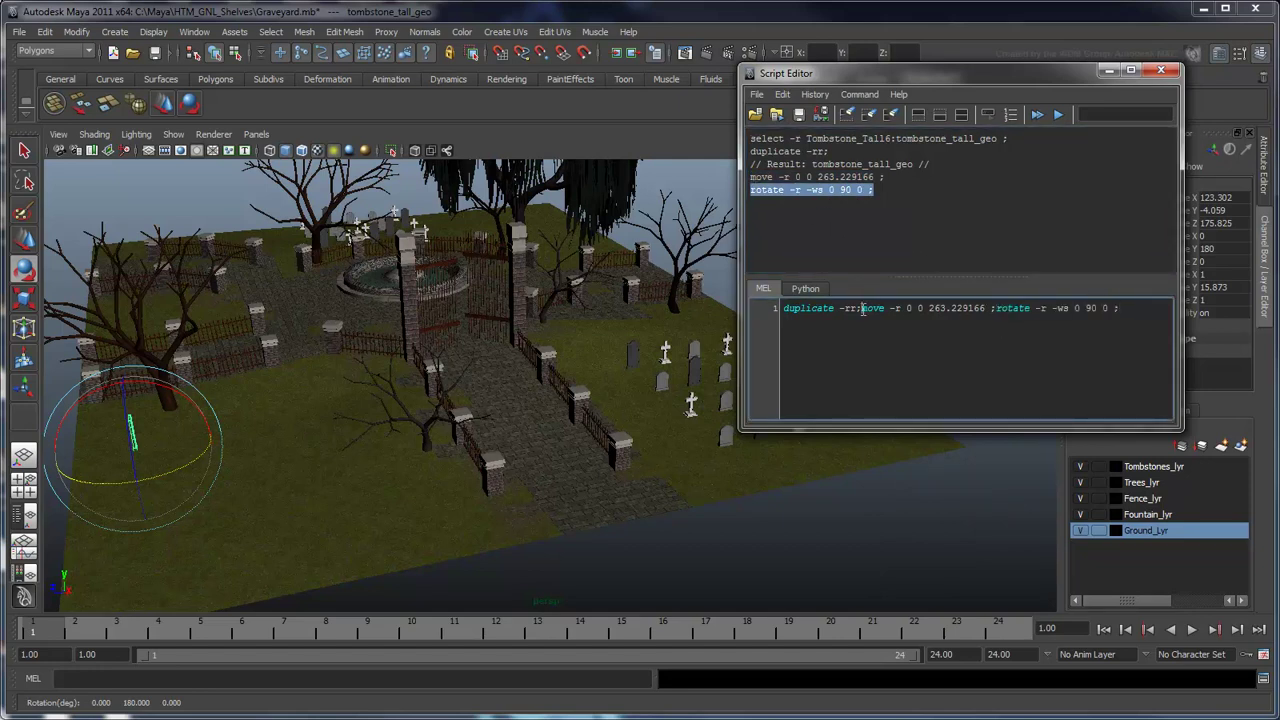
- Break the commands onto three separate lines and select all three
left_click(862, 310)
key("Return")
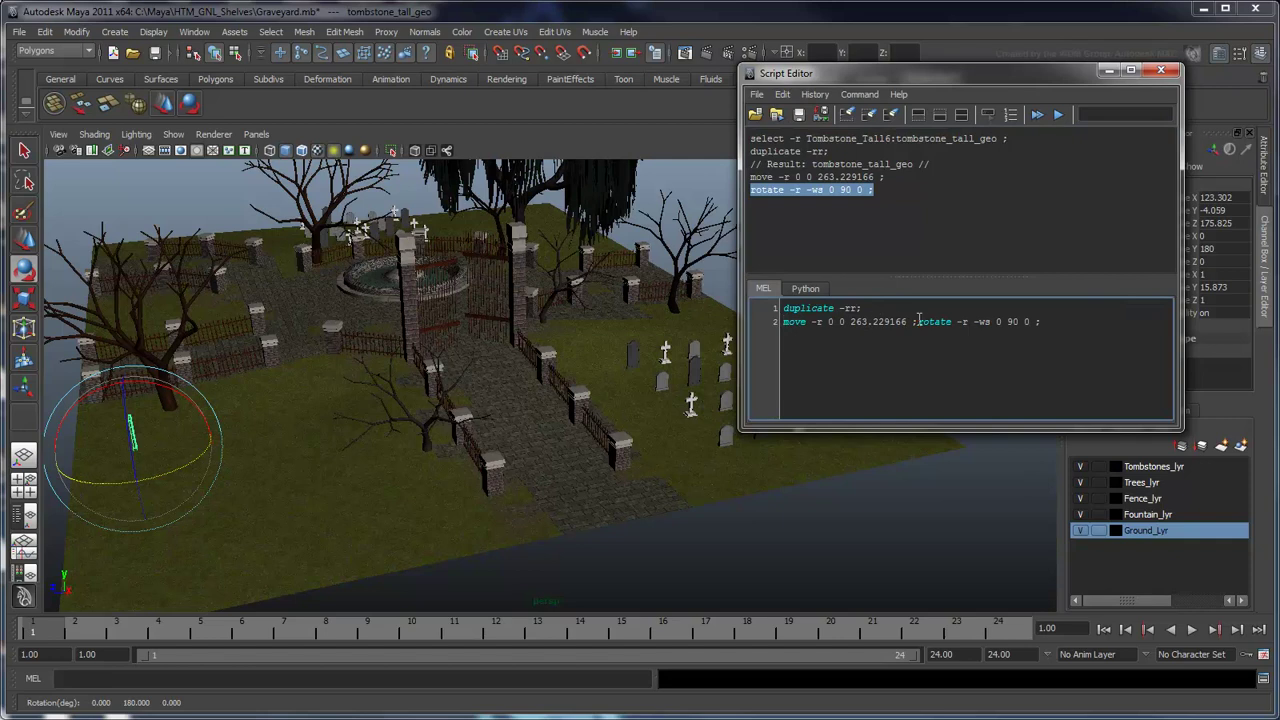
left_click(918, 321)
key("Return")
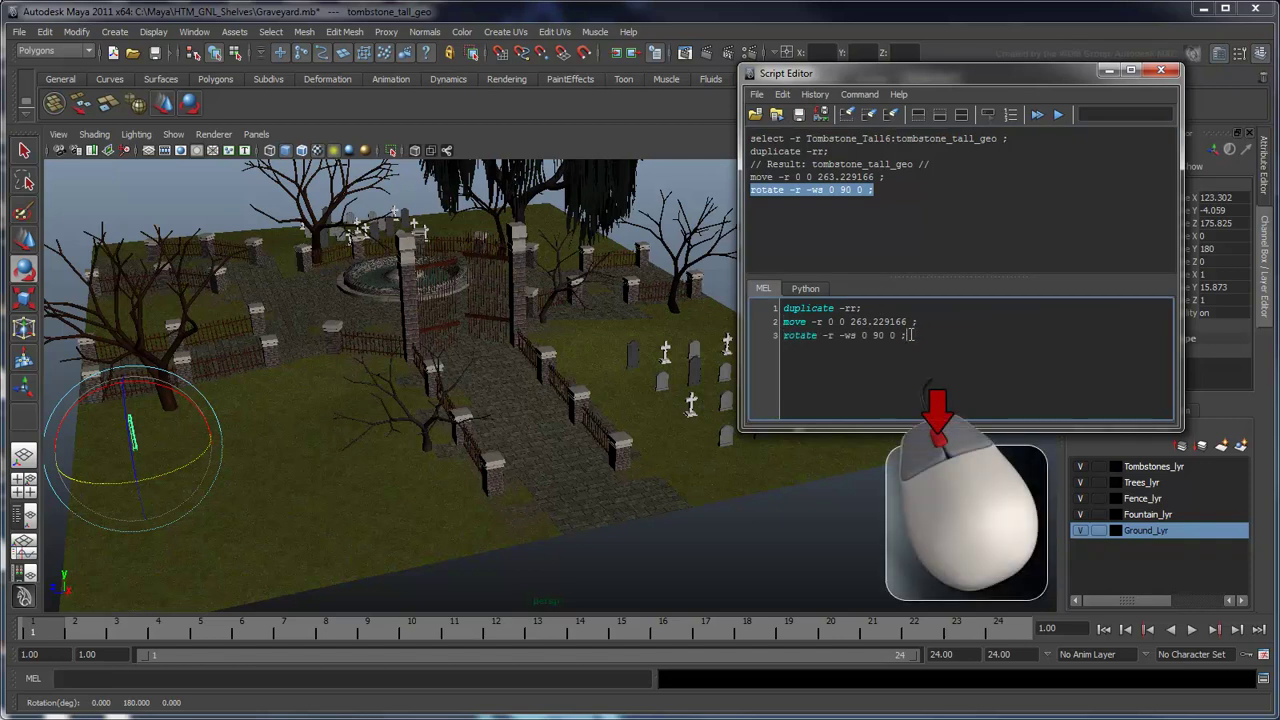
left_click_drag(910, 335, 780, 314)
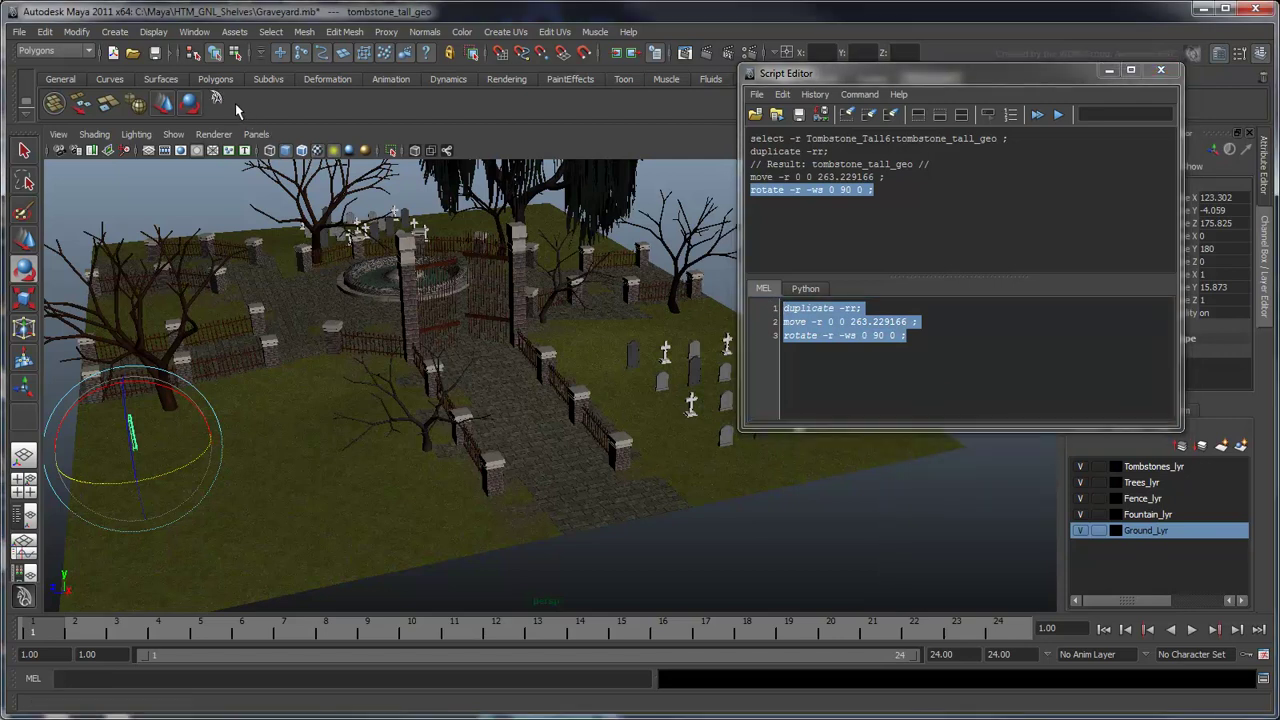
- Select five tombstones, run the duplicate-move-rotate shelf button on them, then deselect
key("q")
left_click(632, 355)
left_click(663, 378, "shift")
left_click(666, 370, "shift")
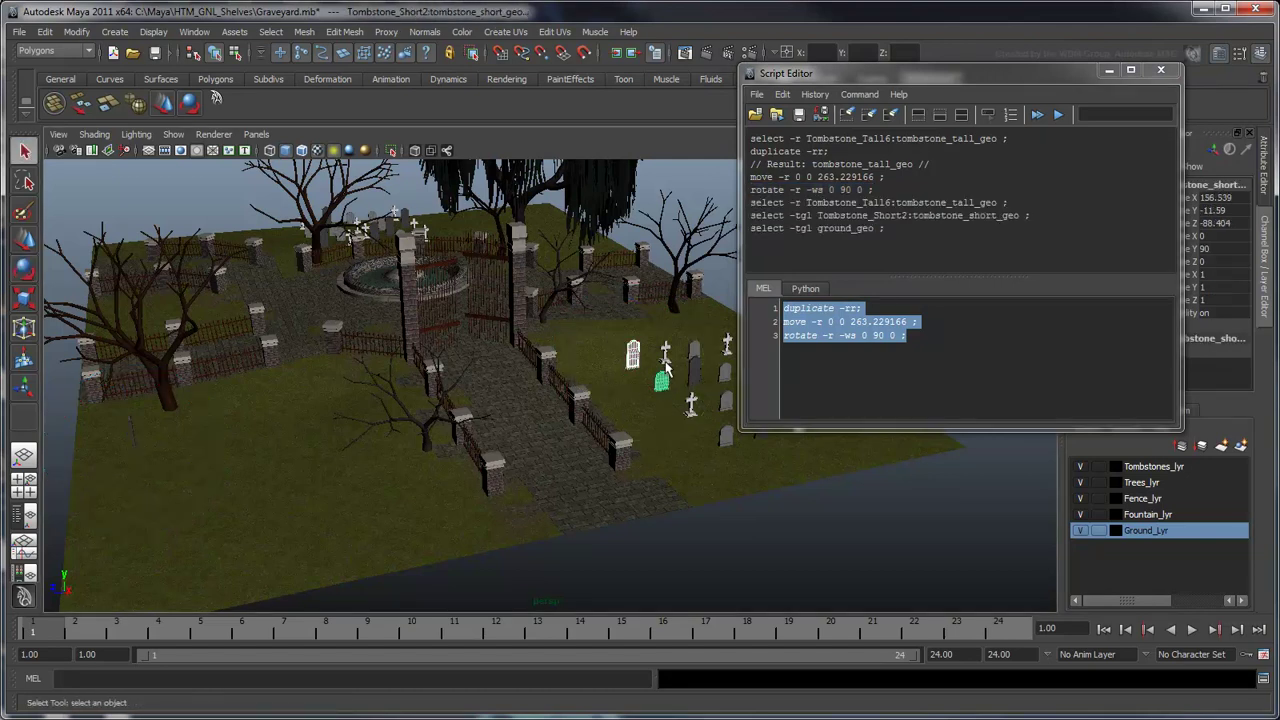
left_click(694, 372, "shift")
left_click(684, 377, "ctrl")
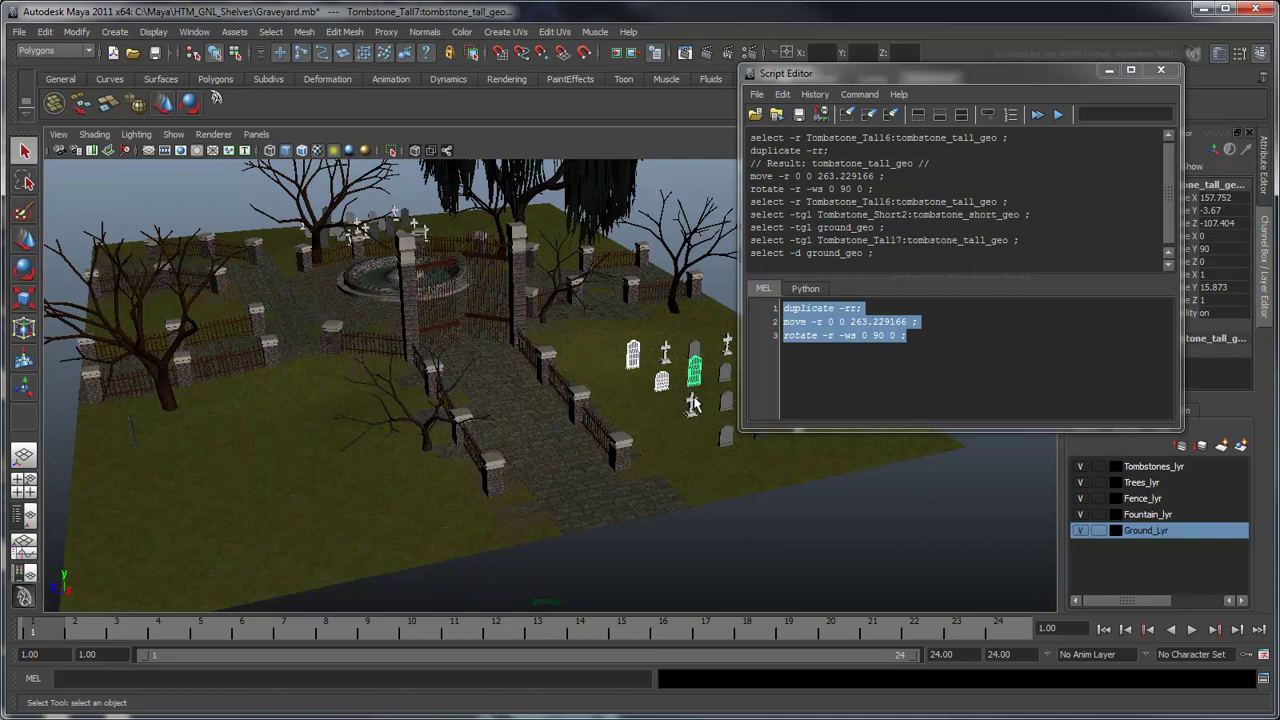
left_click(691, 404, "shift")
left_click(666, 362, "shift")
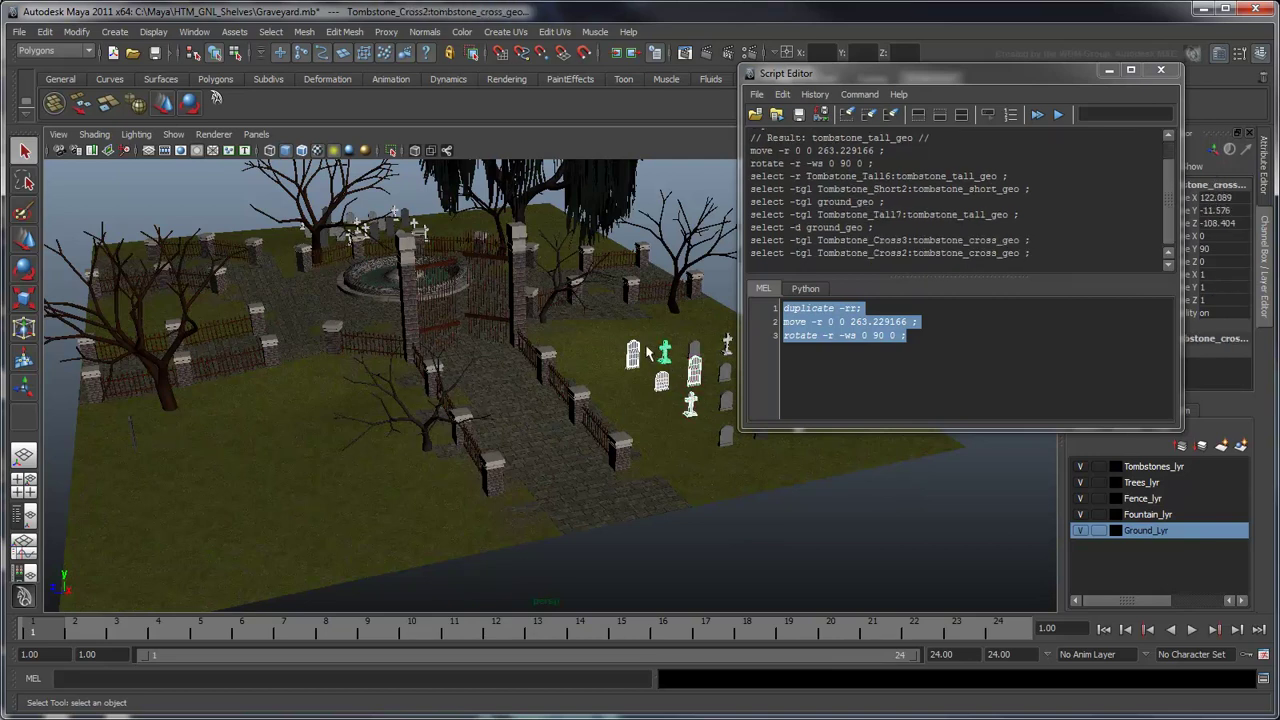
left_click(215, 100)
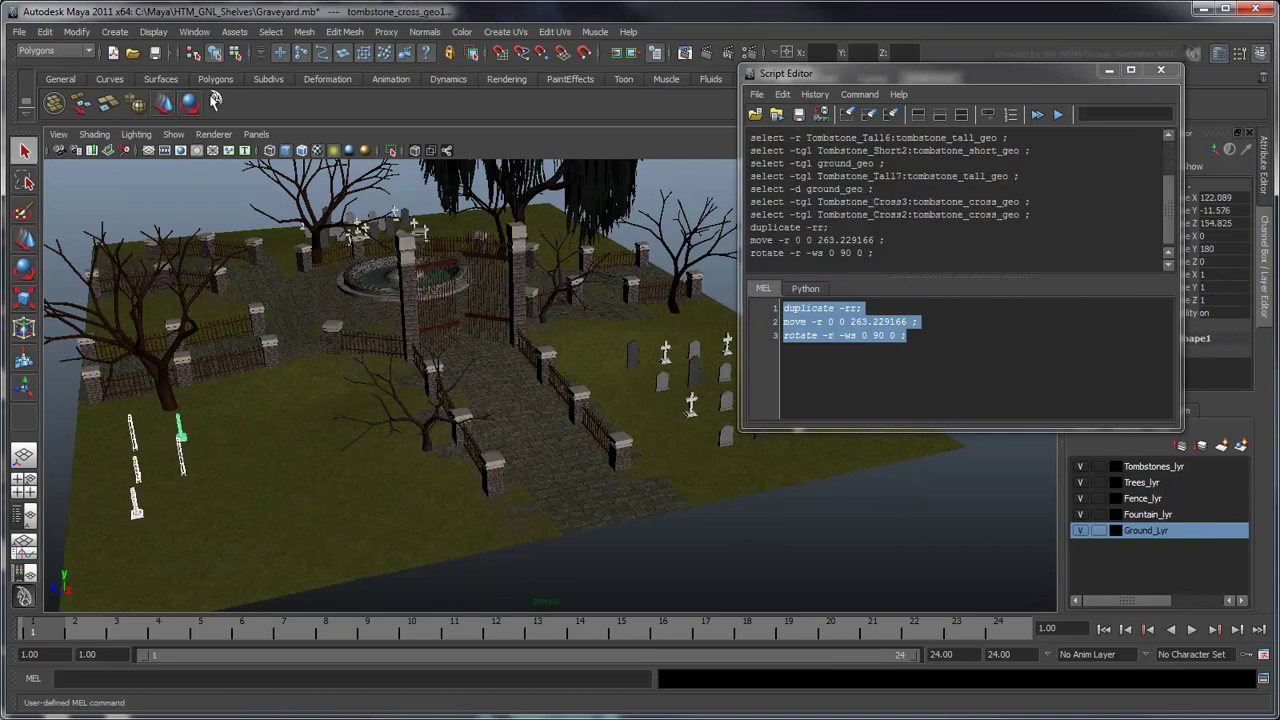
left_click(208, 180)
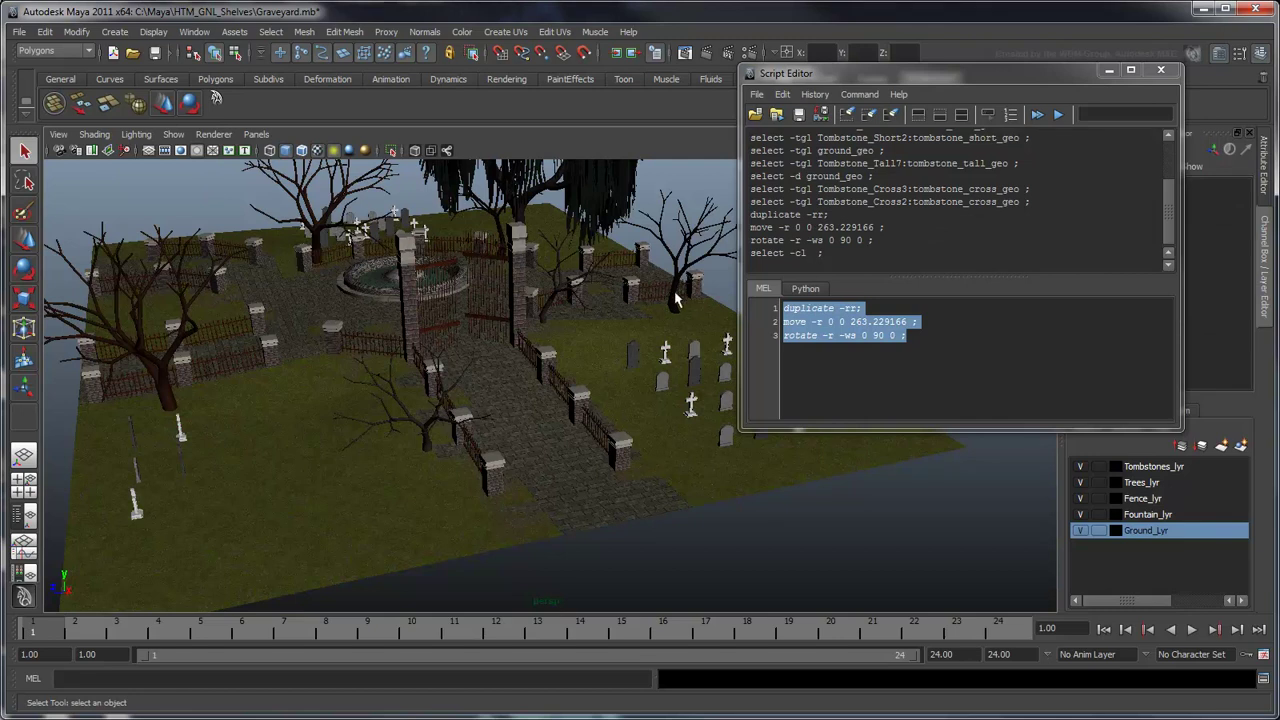
- Change the rotate line's angle from 90 to 30 and make it a new shelf button
left_click(838, 321)
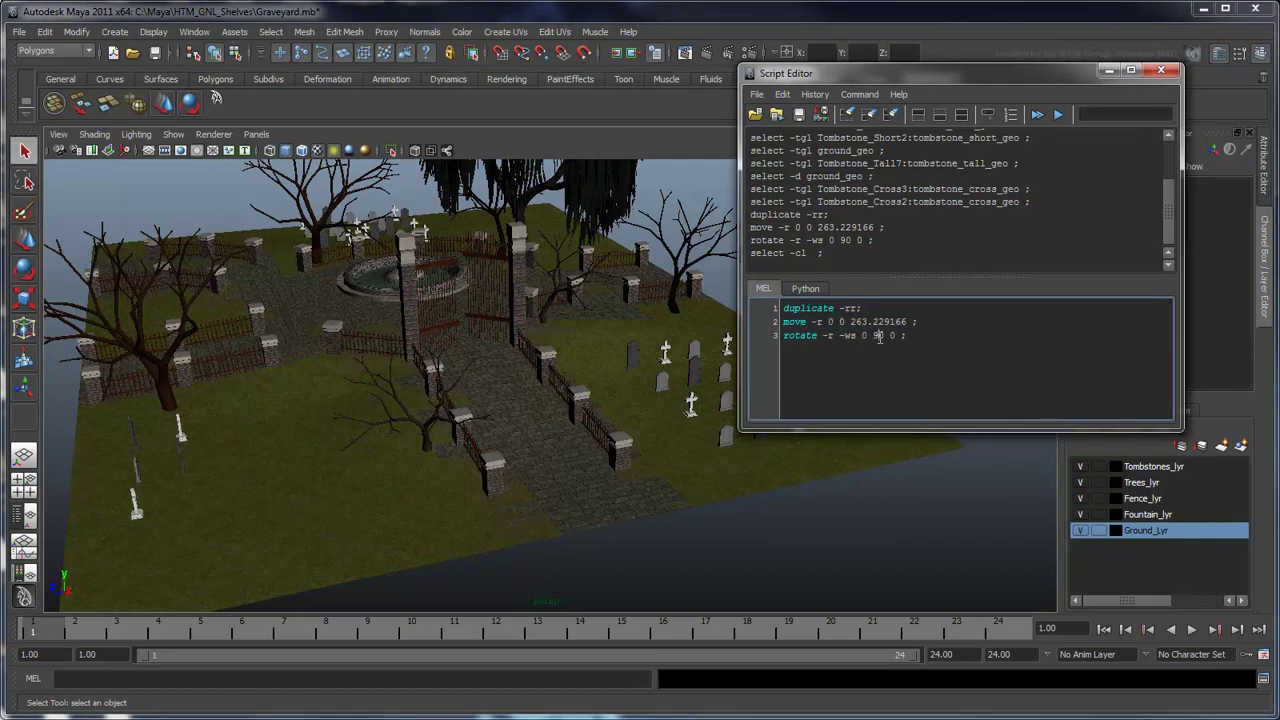
left_click(879, 336)
key("BackSpace")
type("3")
left_click_drag(909, 337, 785, 337)
middle_click_drag(786, 335, 248, 113)
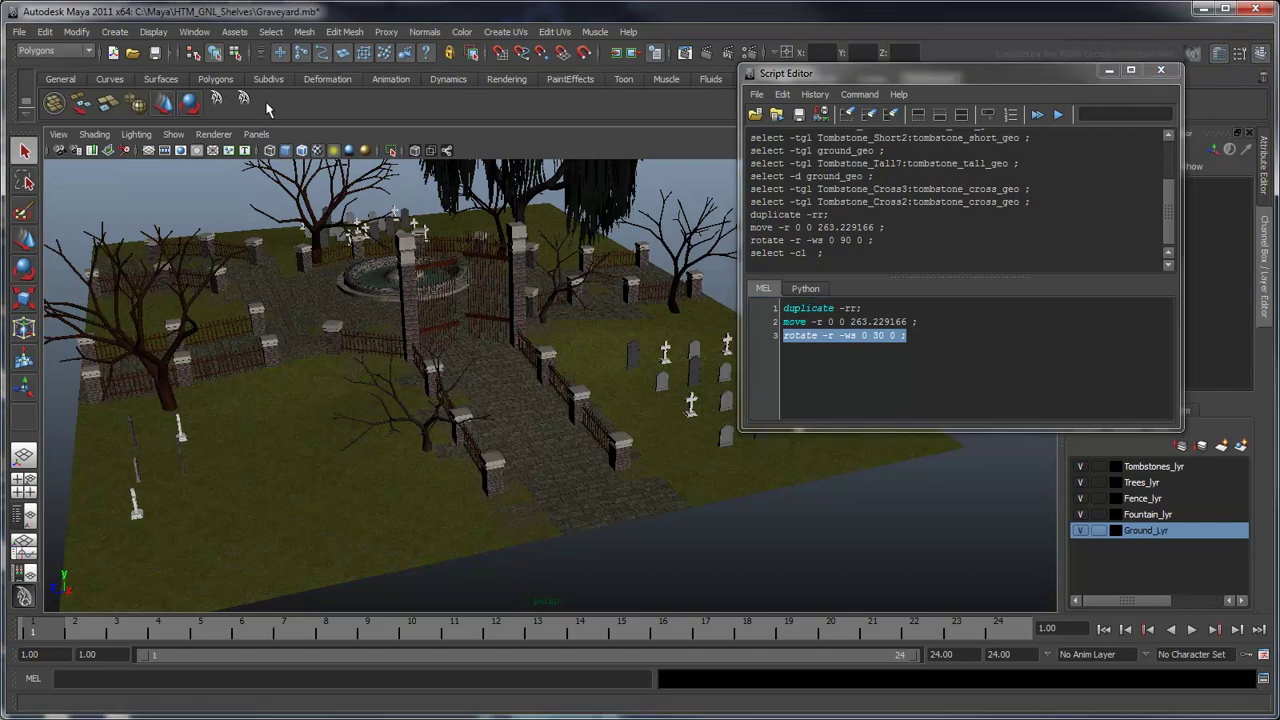
- Turn Fence_Column7 and the large tree in 30° steps with the new button, then deselect
left_click_drag(400, 228, 397, 292, "alt")
left_click(339, 388)
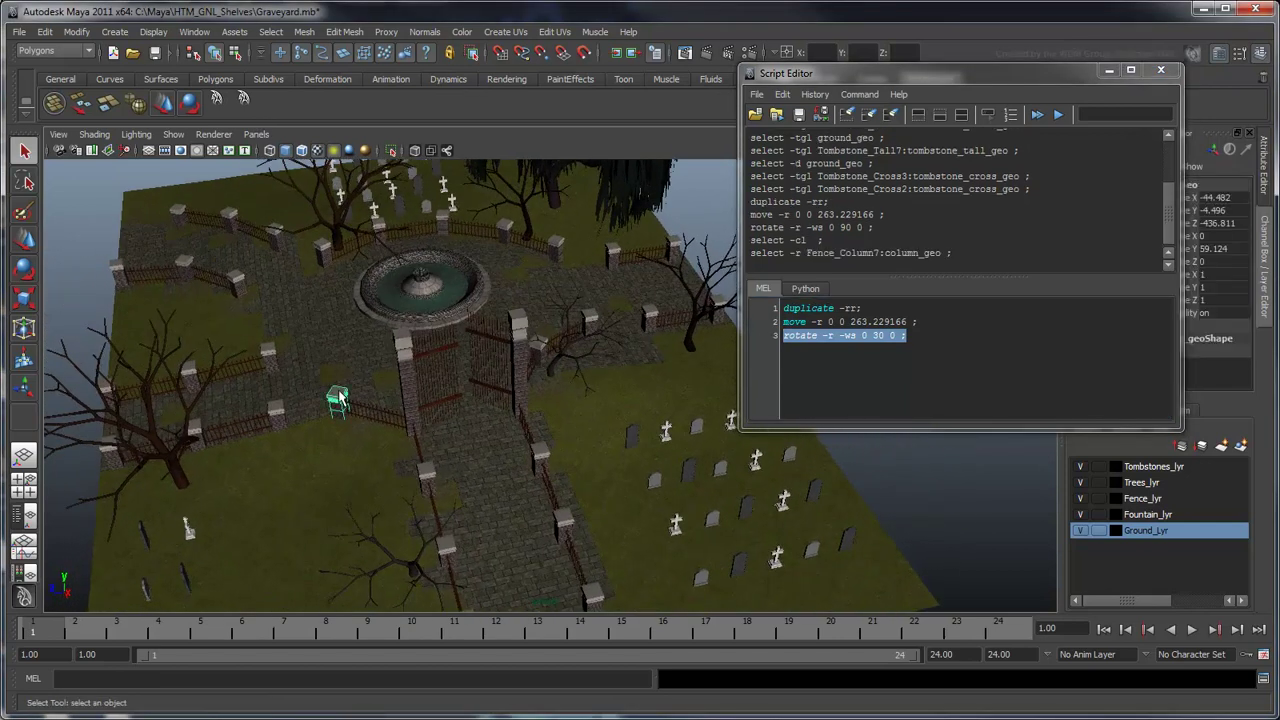
left_click(244, 99)
left_click(244, 99)
left_click(244, 99)
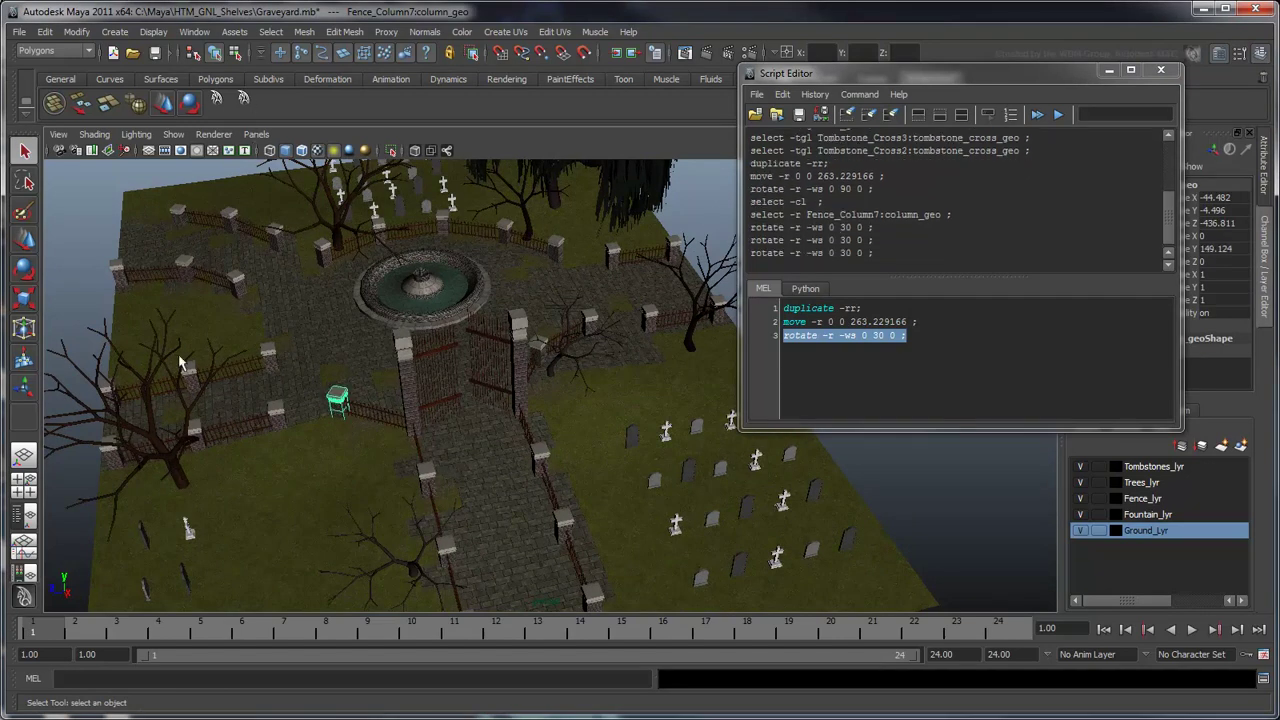
left_click(243, 99)
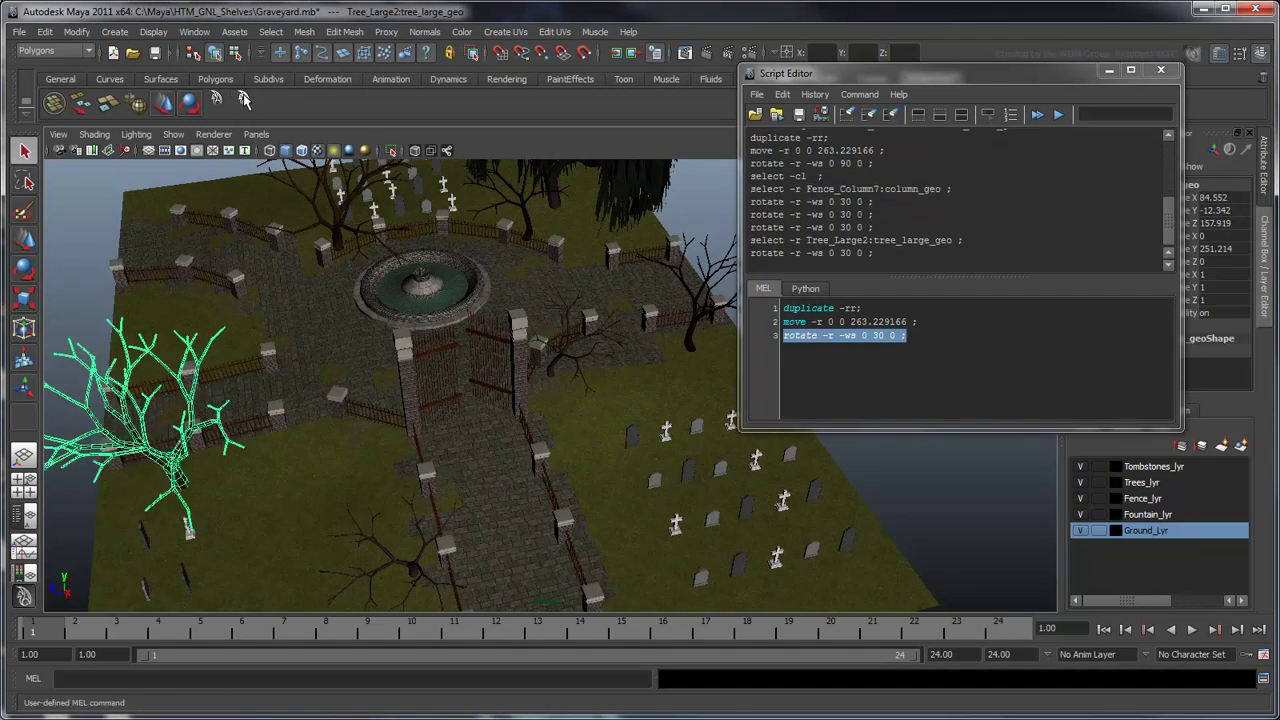
left_click(243, 99)
left_click(243, 99)
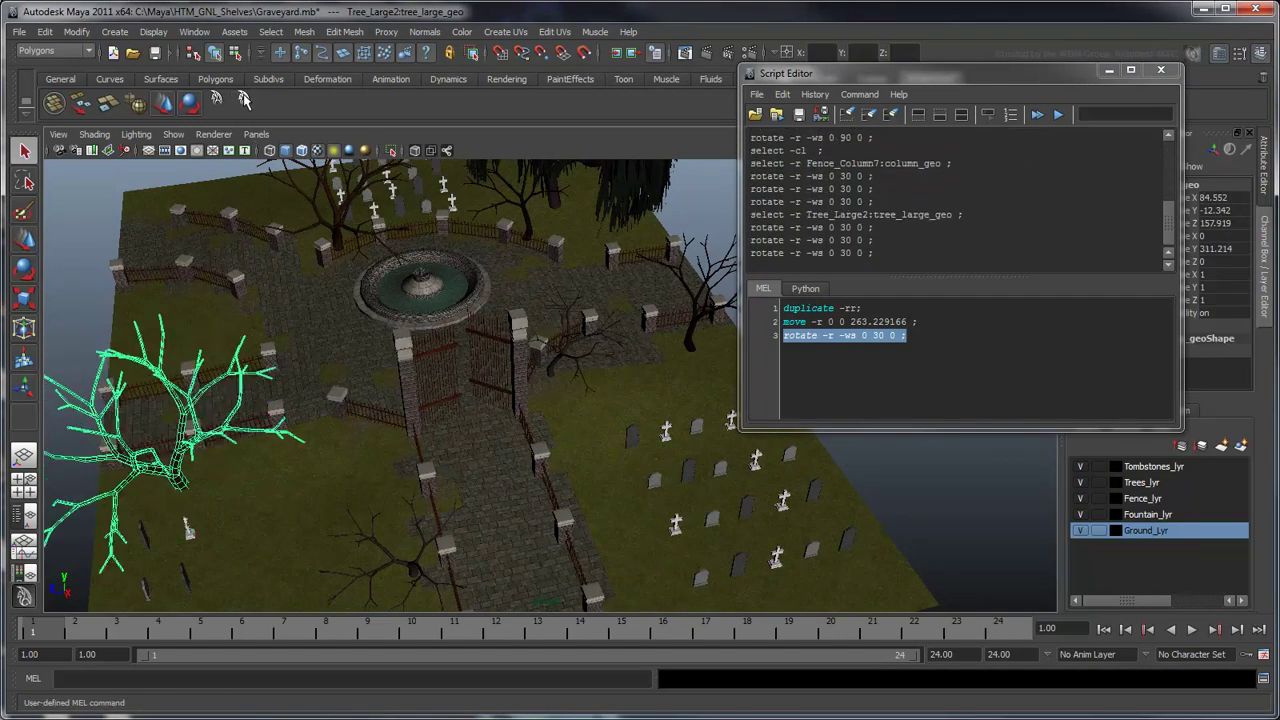
left_click(80, 204)
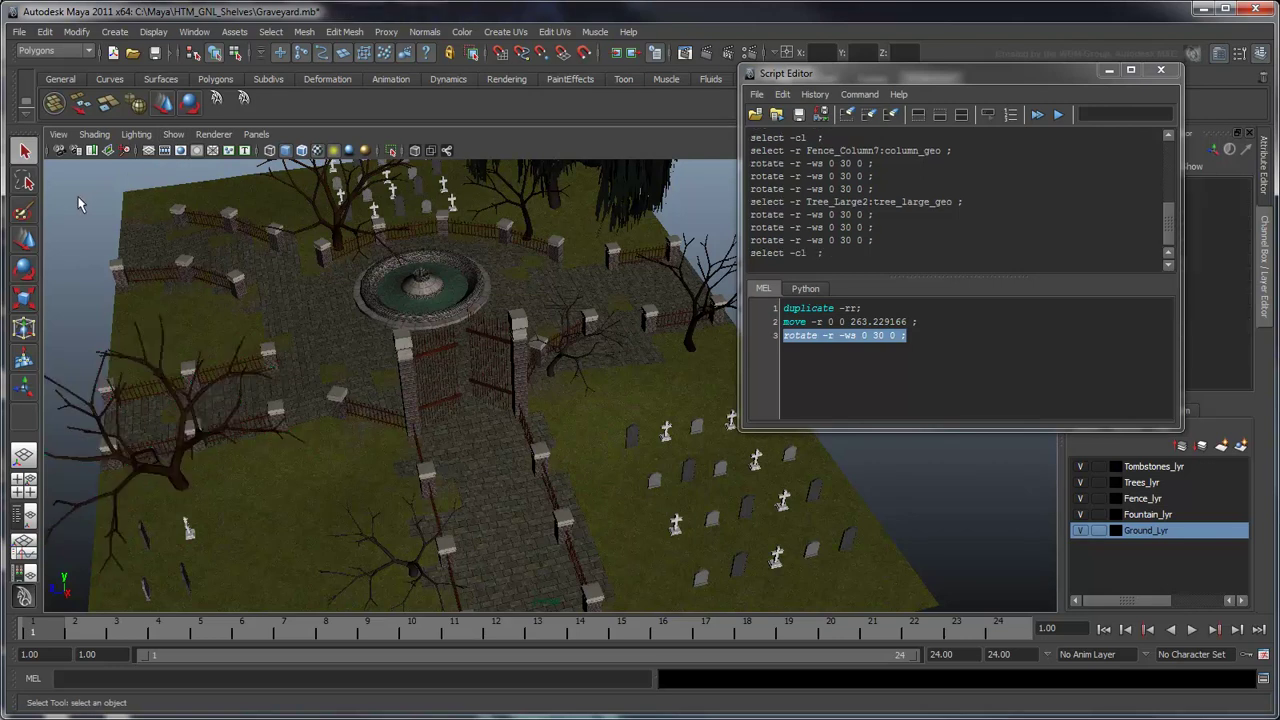
- In the Shelf Editor, rename the second MEL Command item to 'Rotate 30 Degrees'
left_click(28, 114)
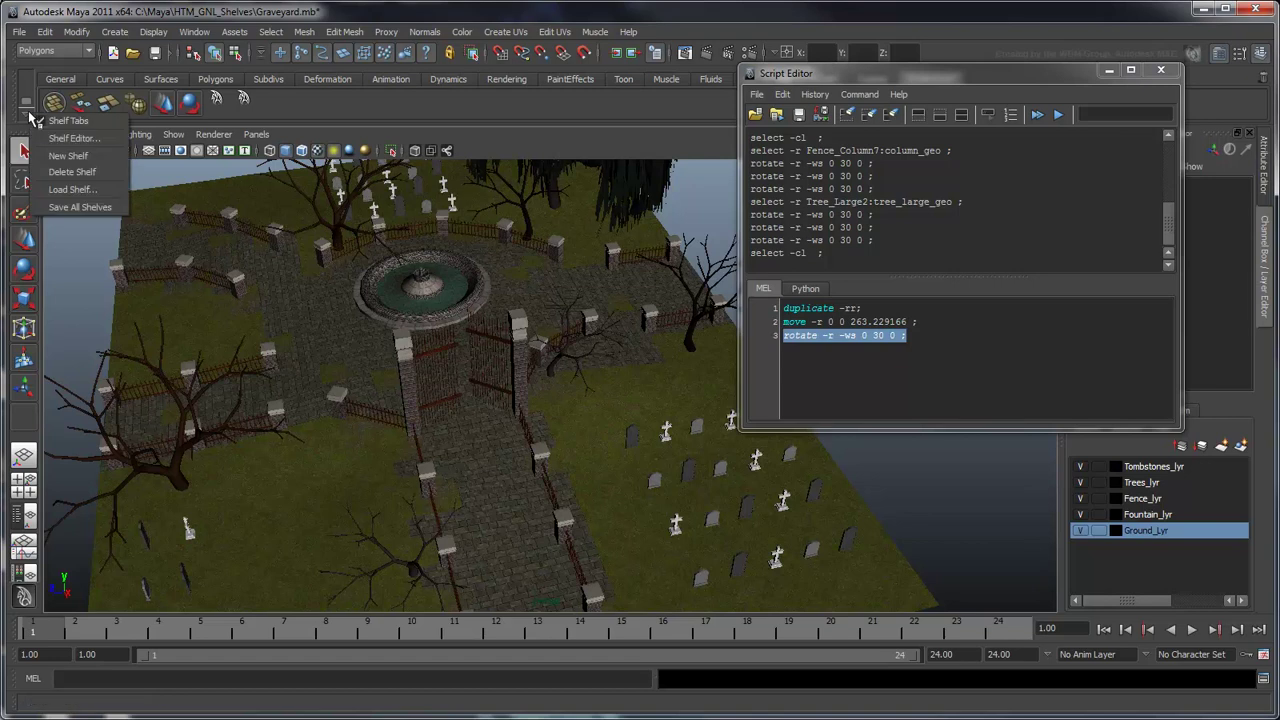
left_click(83, 139)
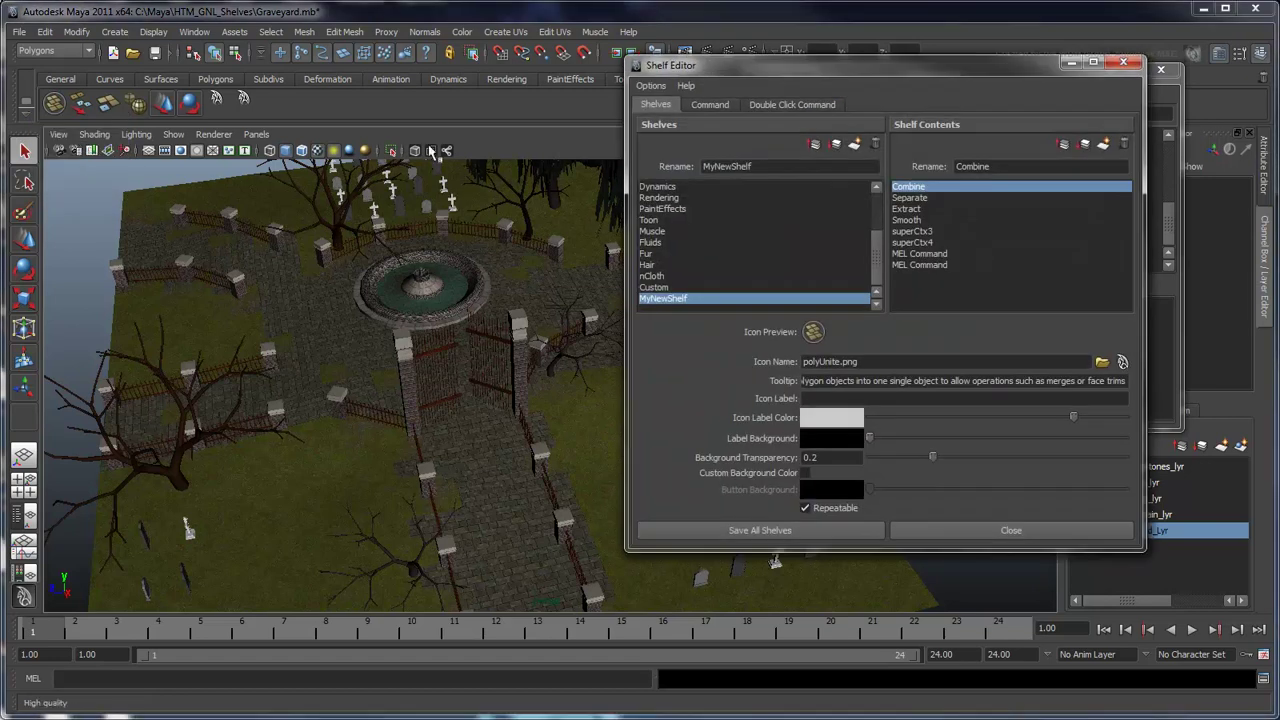
left_click_drag(820, 66, 397, 72)
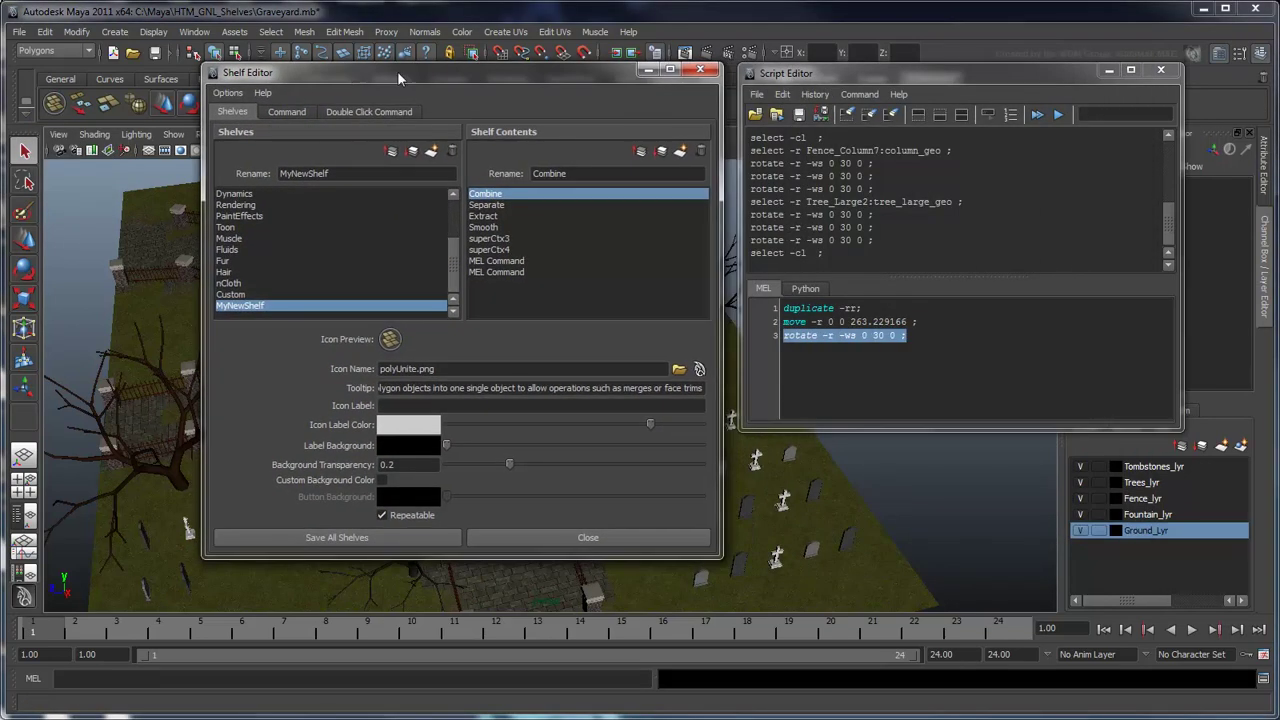
left_click(1109, 69)
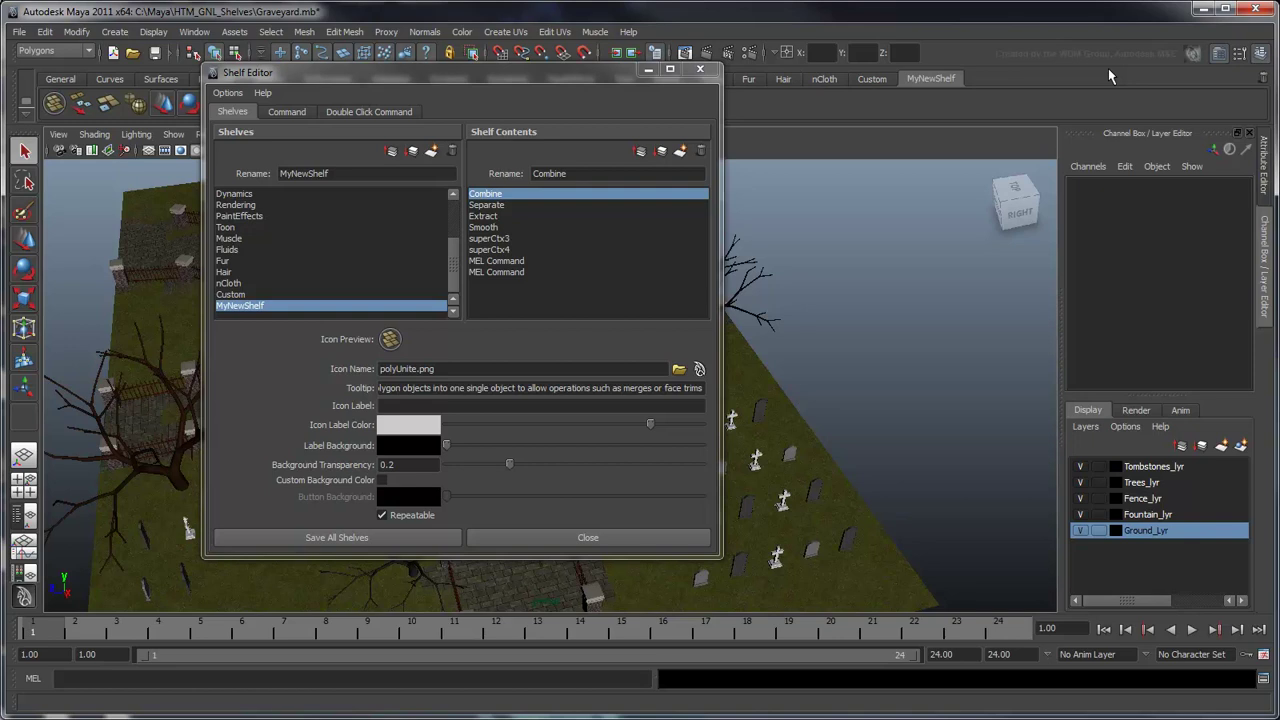
left_click(496, 273)
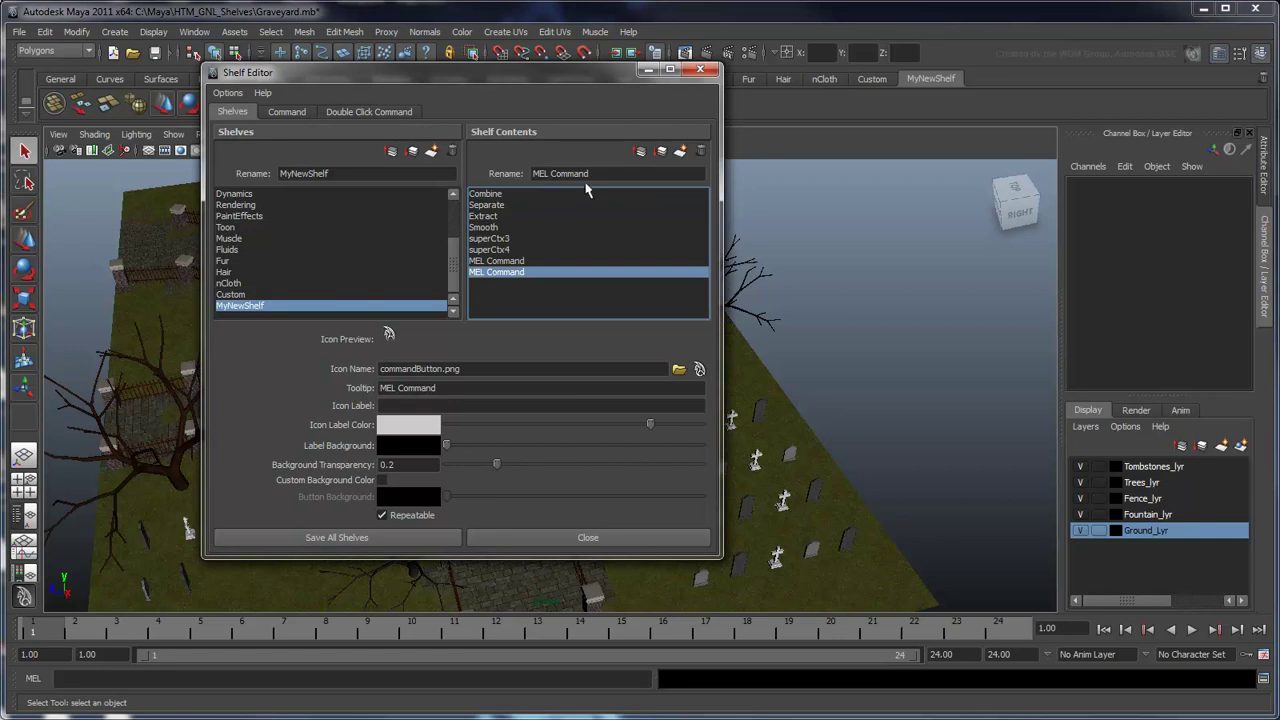
triple_click(532, 177)
type("Rota")
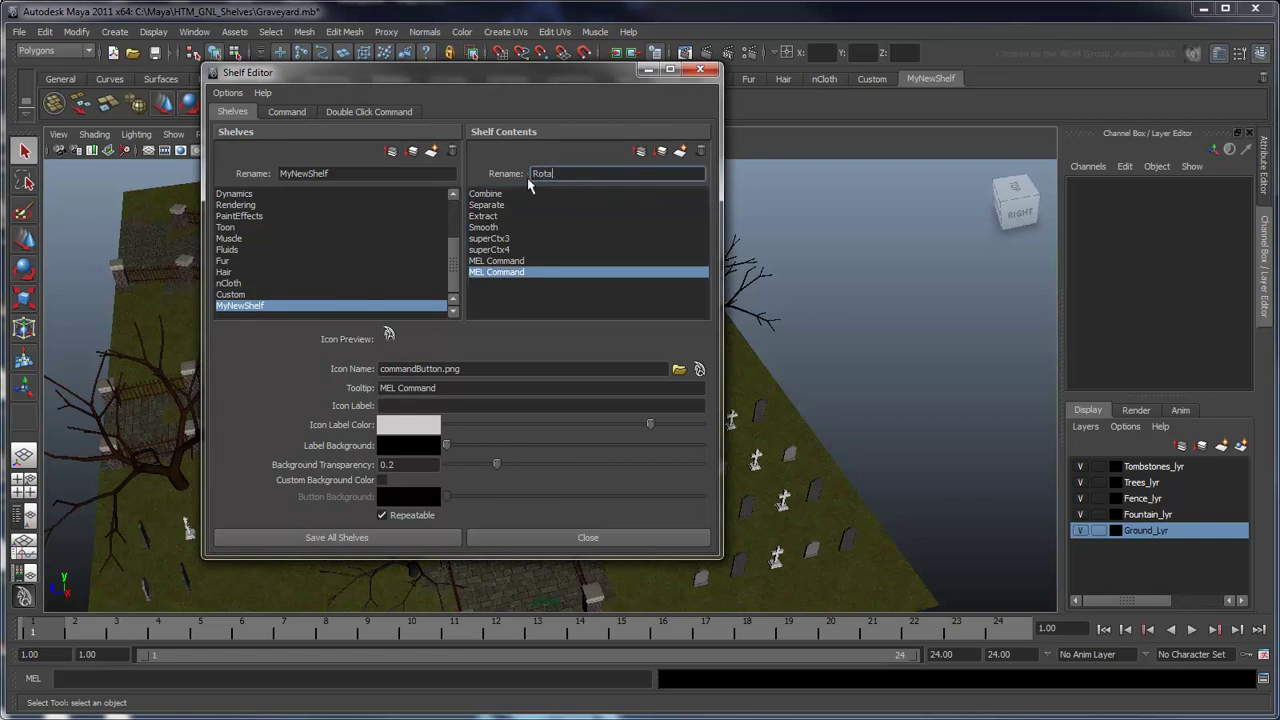
type("te 30 Degrees")
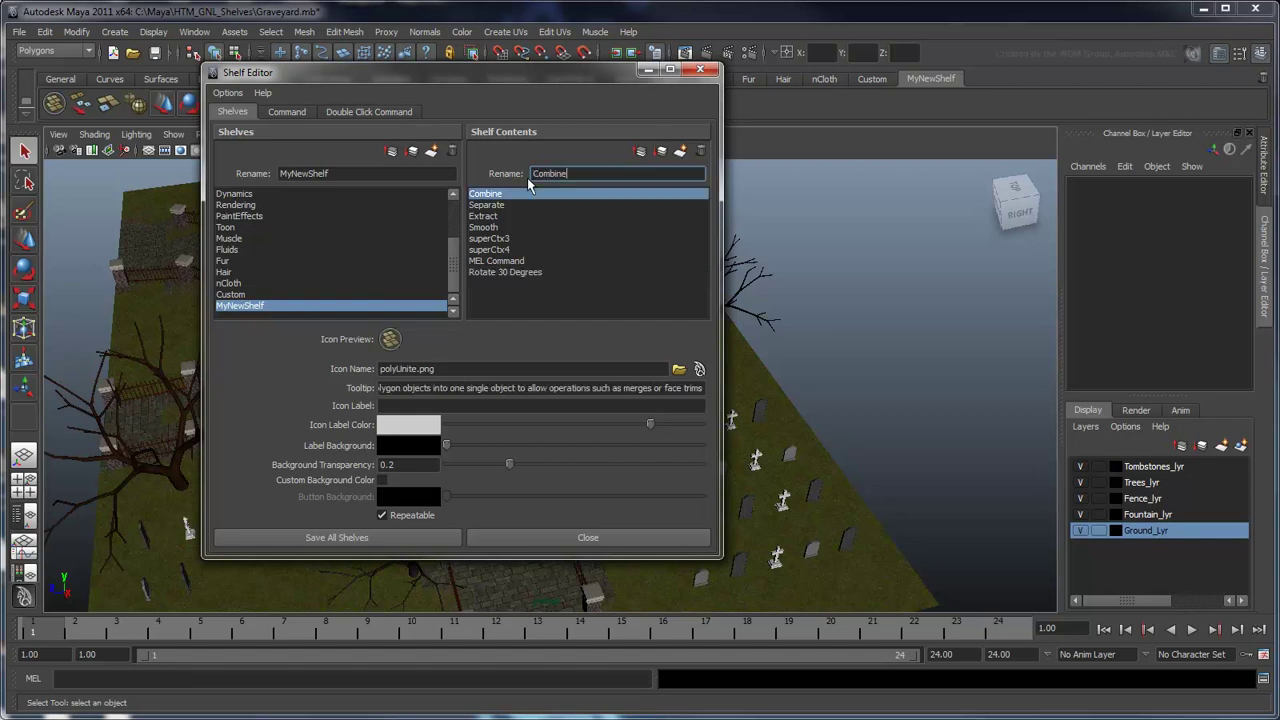
left_click(530, 272)
- Use 'Rotate 30 Degrees' as the tooltip and set the icon to Rotate_30.png from HTM_GNL_Shelves
left_click_drag(618, 174, 534, 174)
key("ctrl+c")
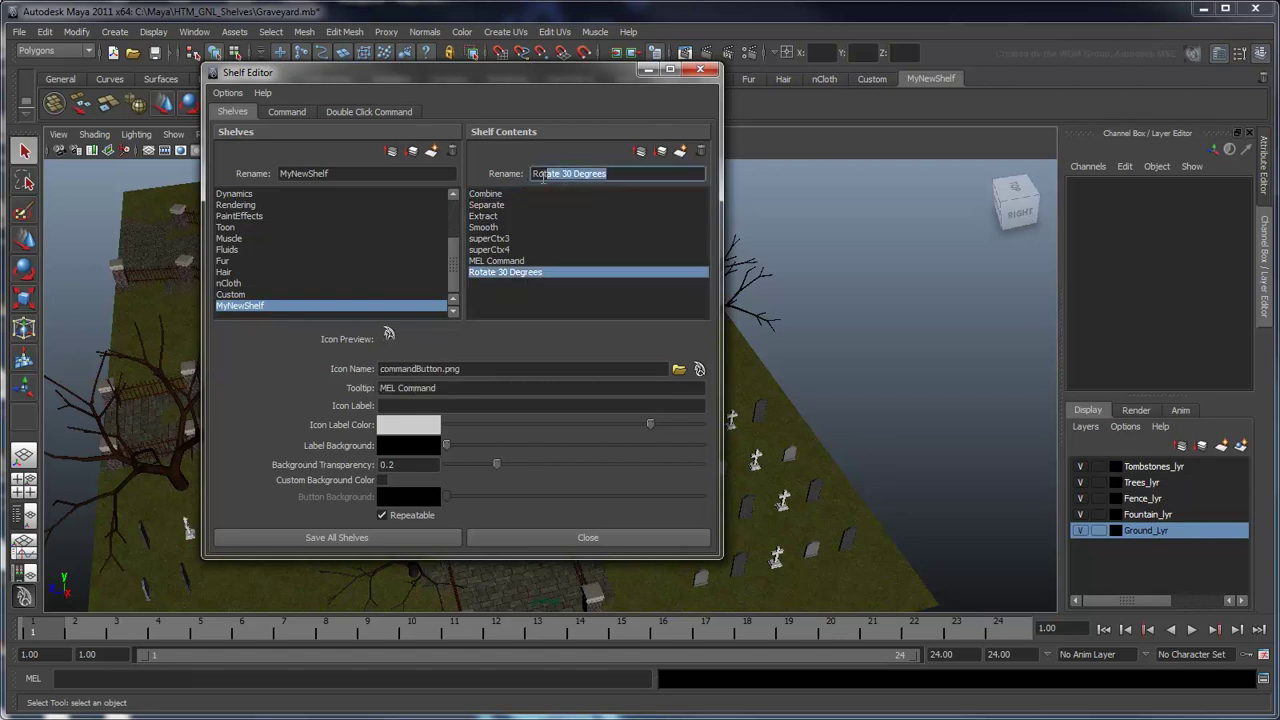
left_click_drag(465, 388, 352, 400)
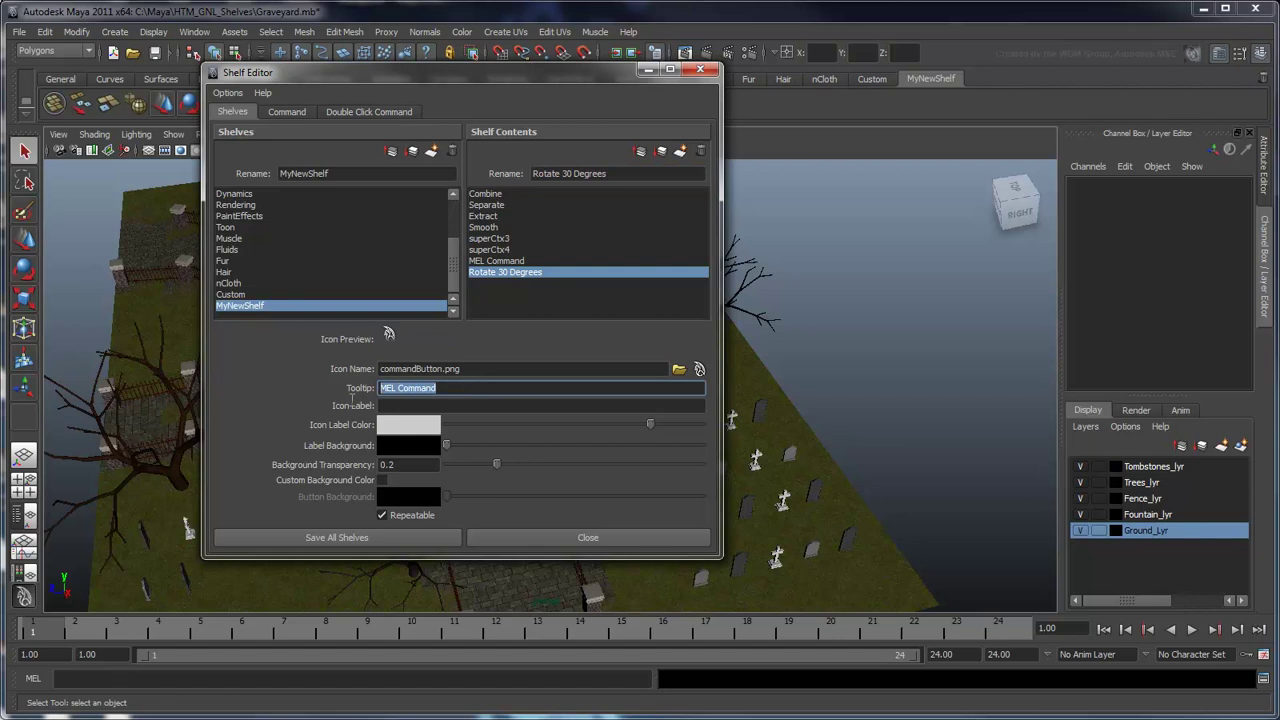
key("ctrl+v")
left_click(678, 370)
left_click(650, 204)
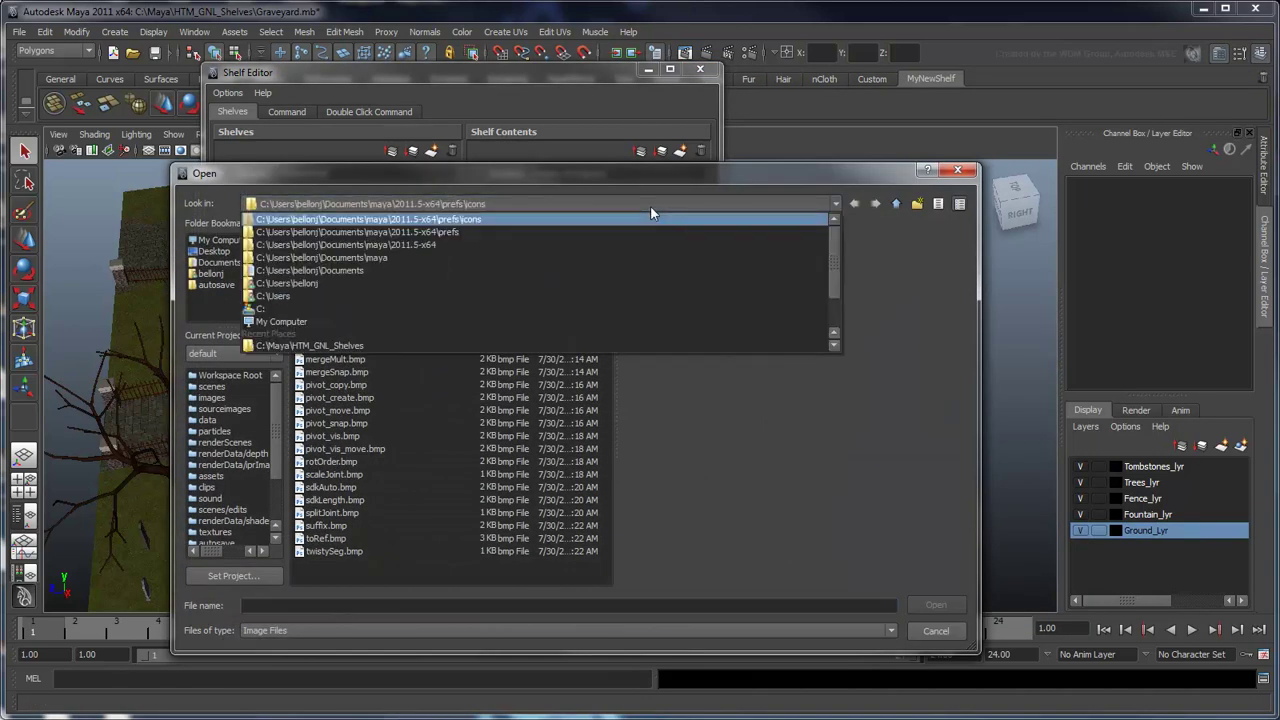
left_click(607, 346)
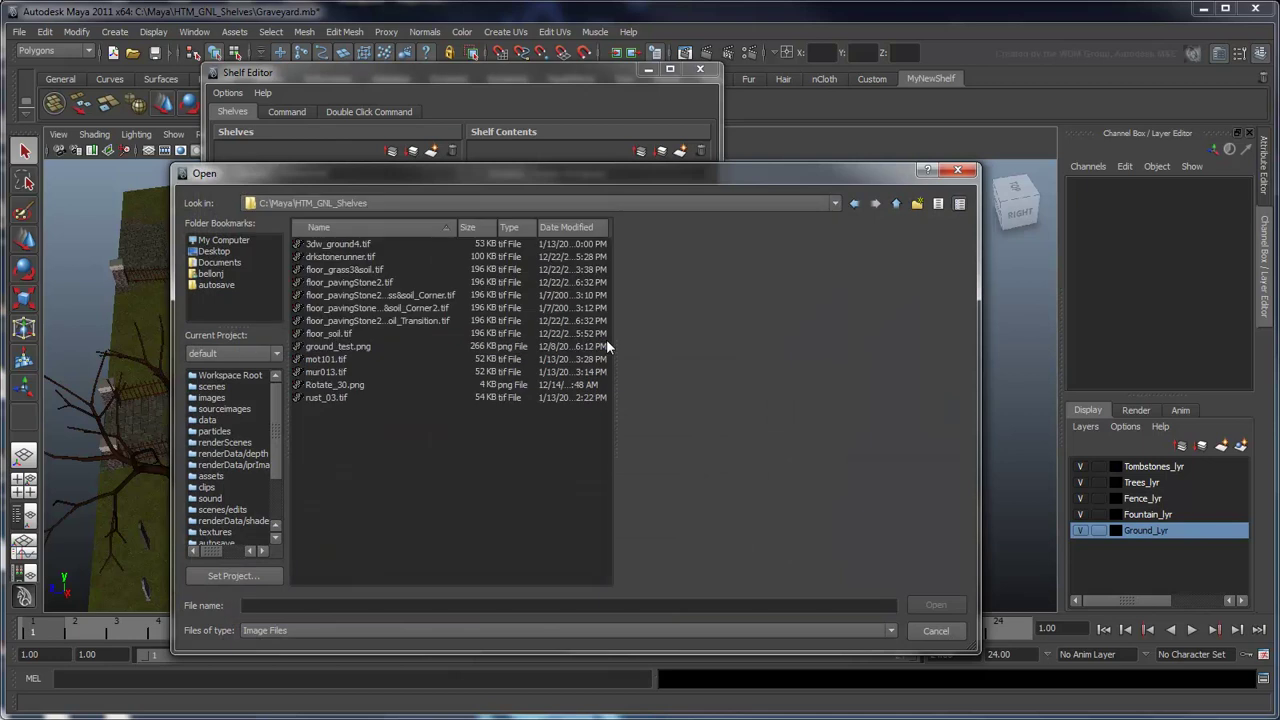
double_click(333, 385)
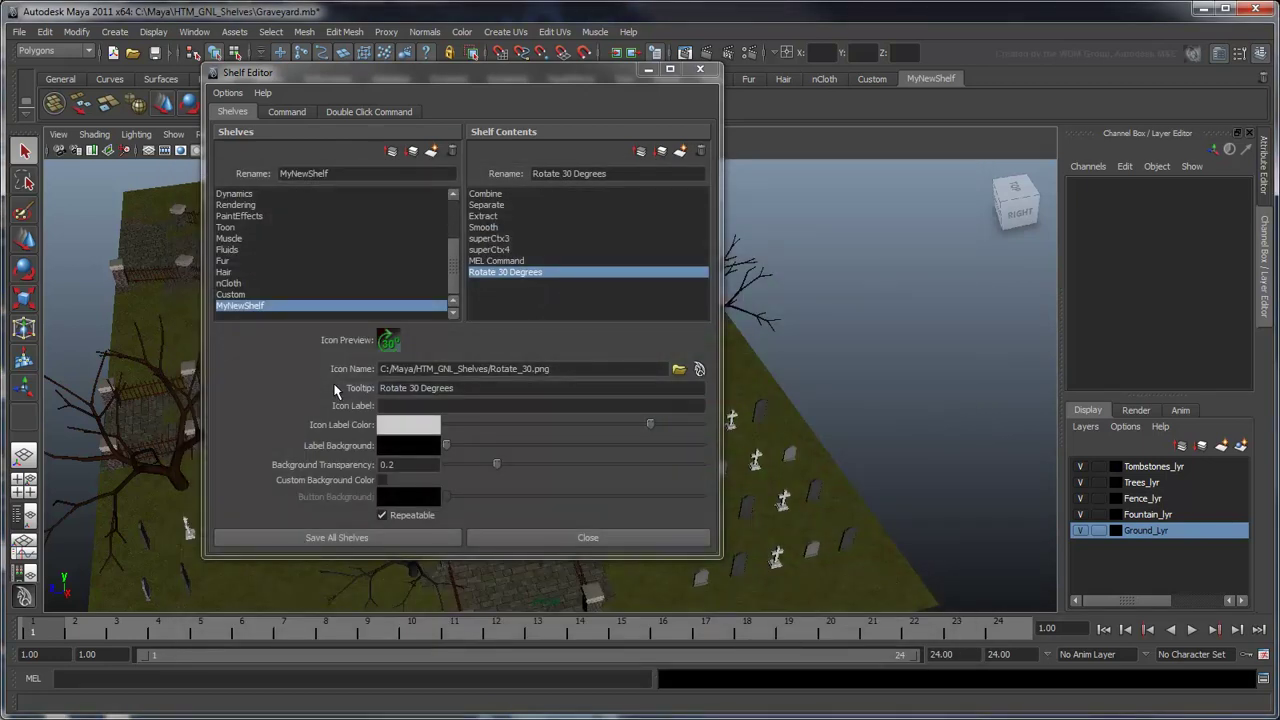
- Copy the item's rotate command into its Double Click Command
left_click(295, 113)
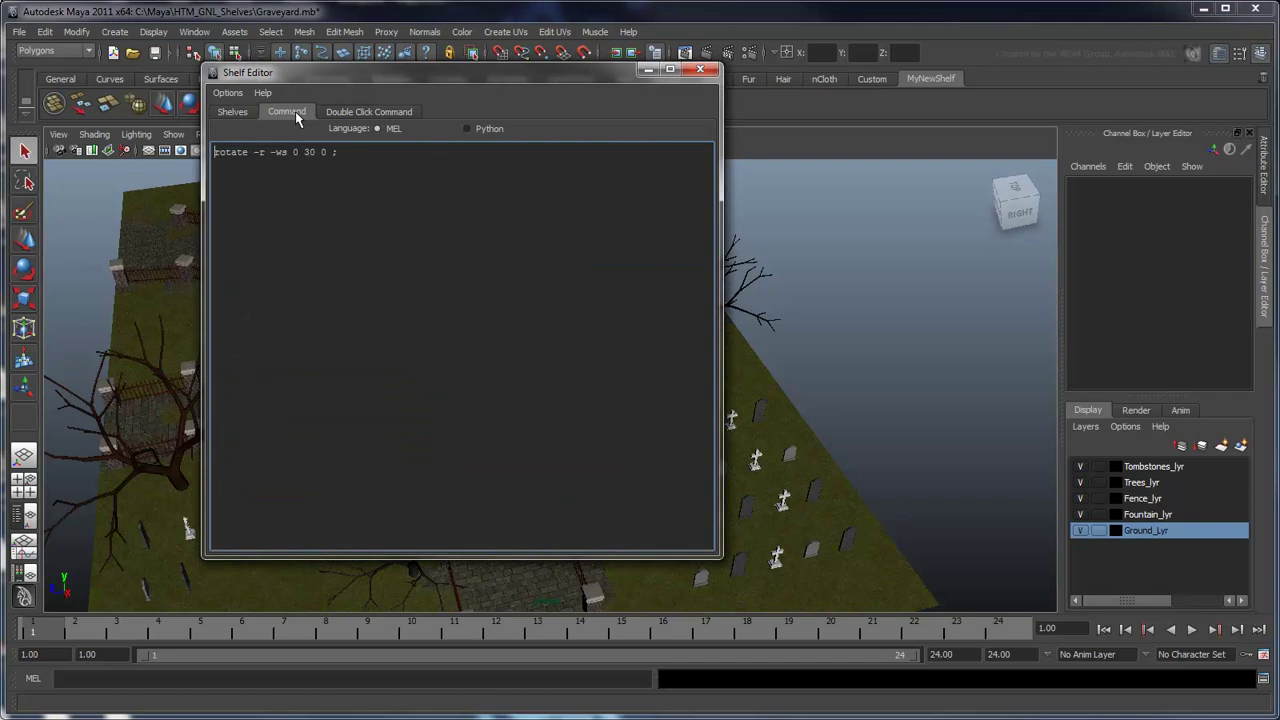
left_click(363, 111)
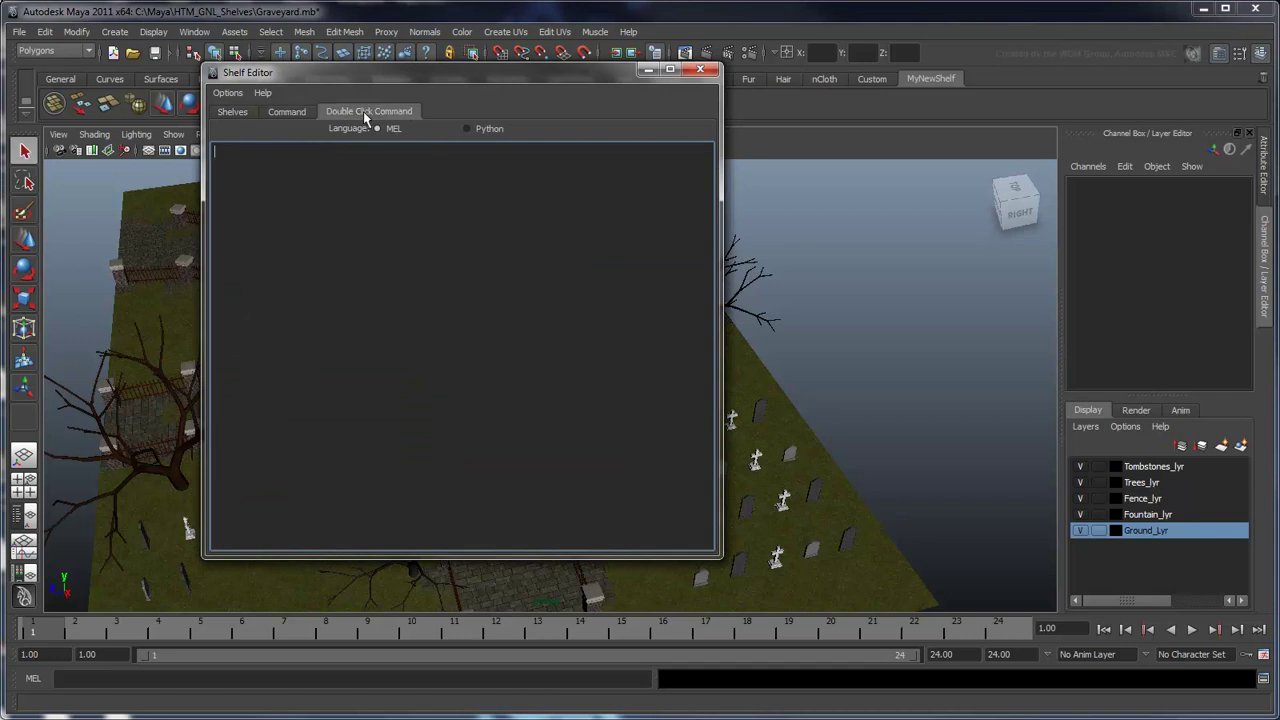
left_click(289, 112)
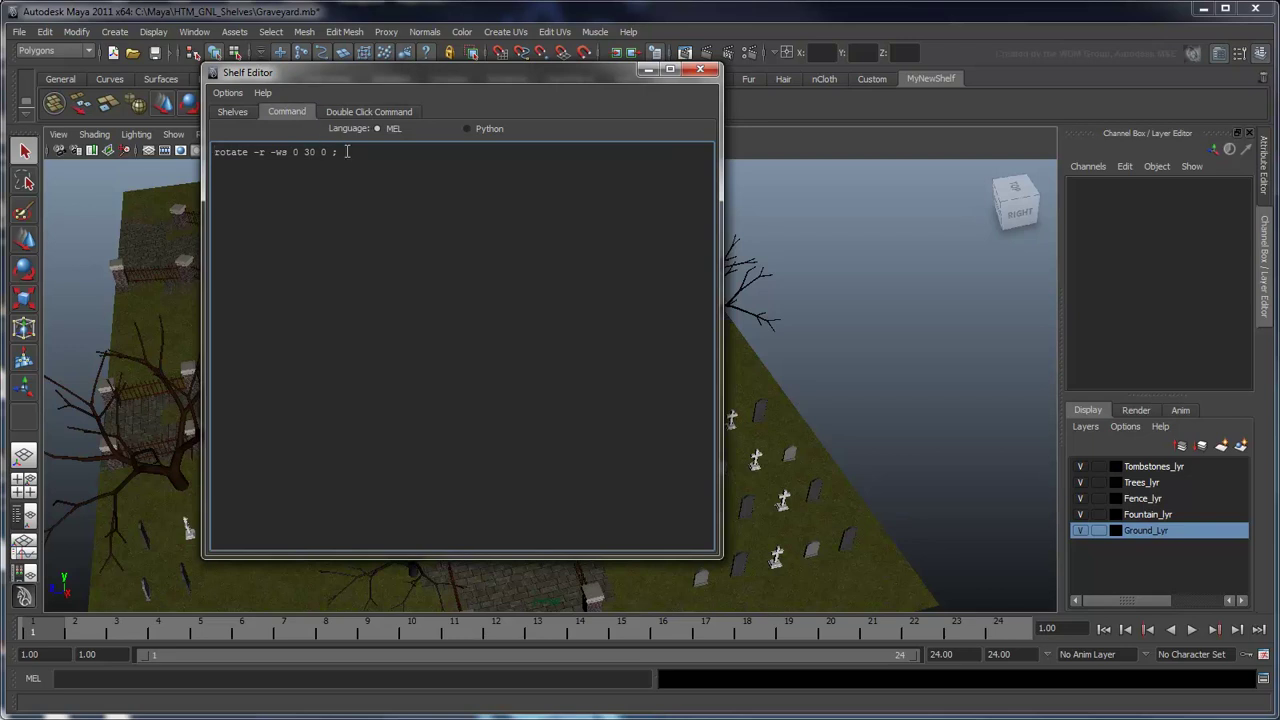
left_click_drag(340, 152, 200, 148)
key("ctrl+c")
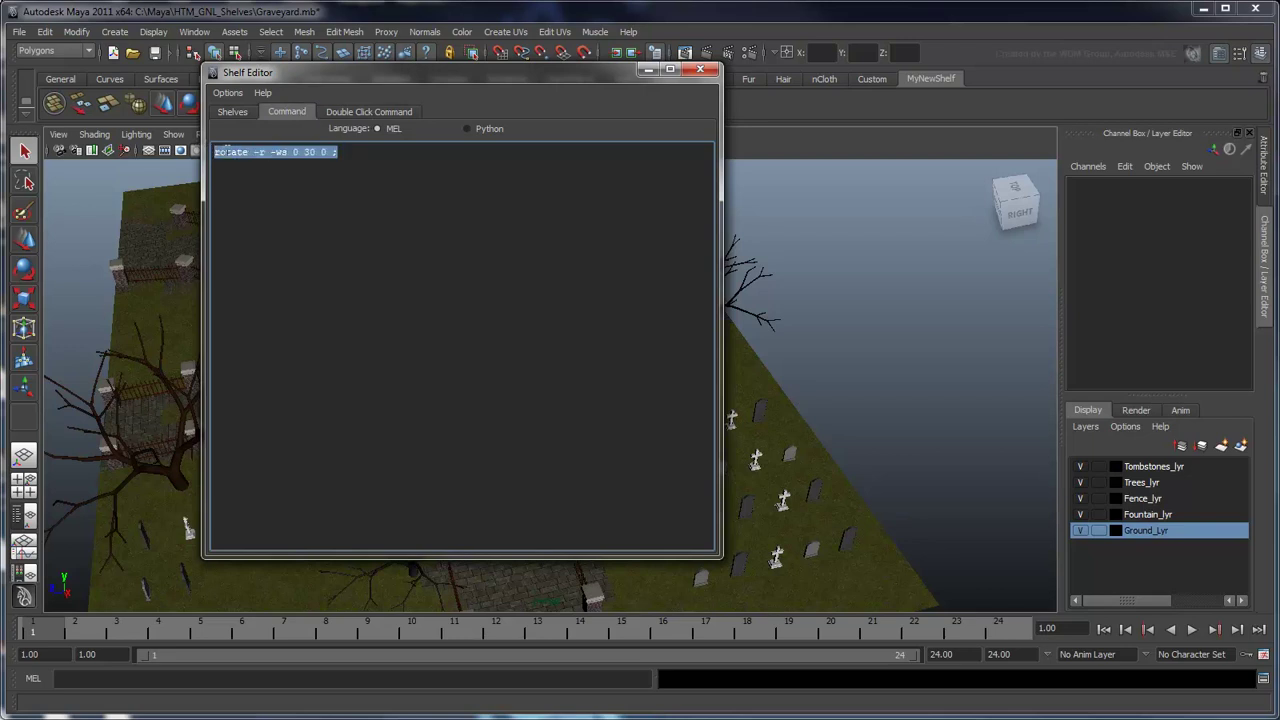
left_click(364, 111)
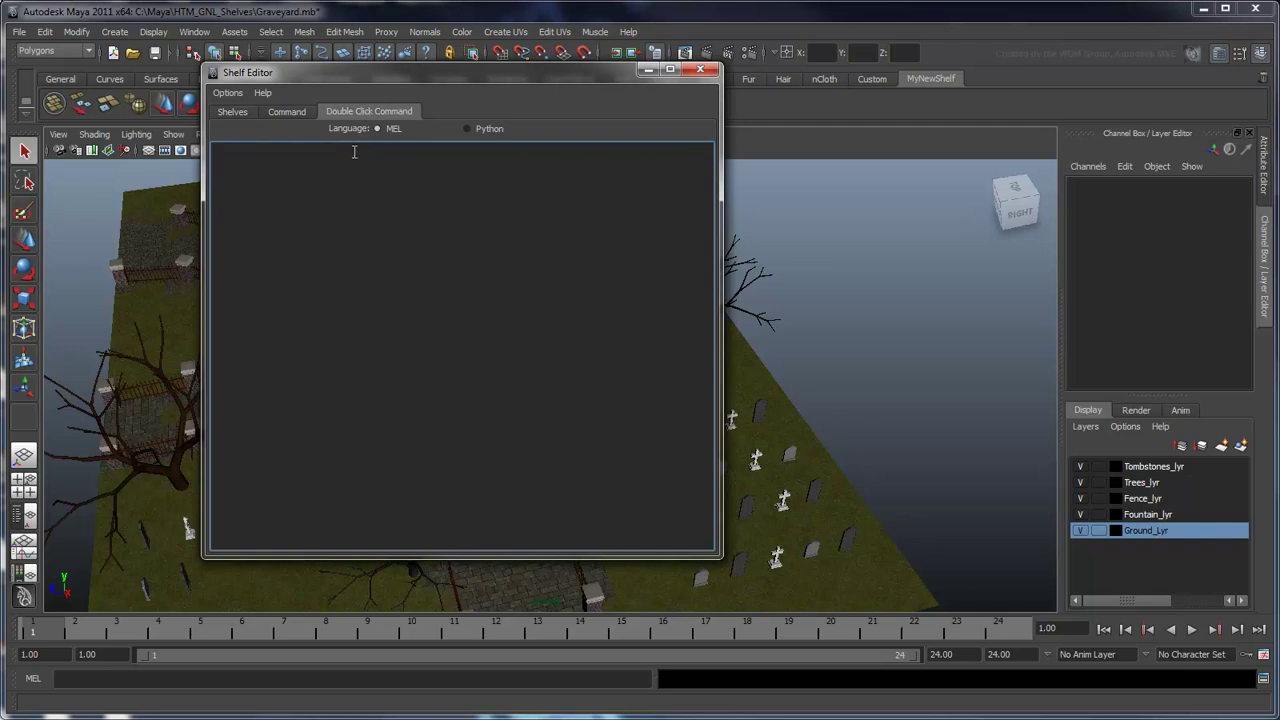
left_click(354, 152)
key("ctrl+v")
- Edit the double-click command to rotate -a -ws 0 0 0 so it resets rotation
left_click(266, 152)
key("BackSpace")
type("a")
left_click(310, 152)
key("BackSpace")
left_click_drag(599, 74, 995, 89)
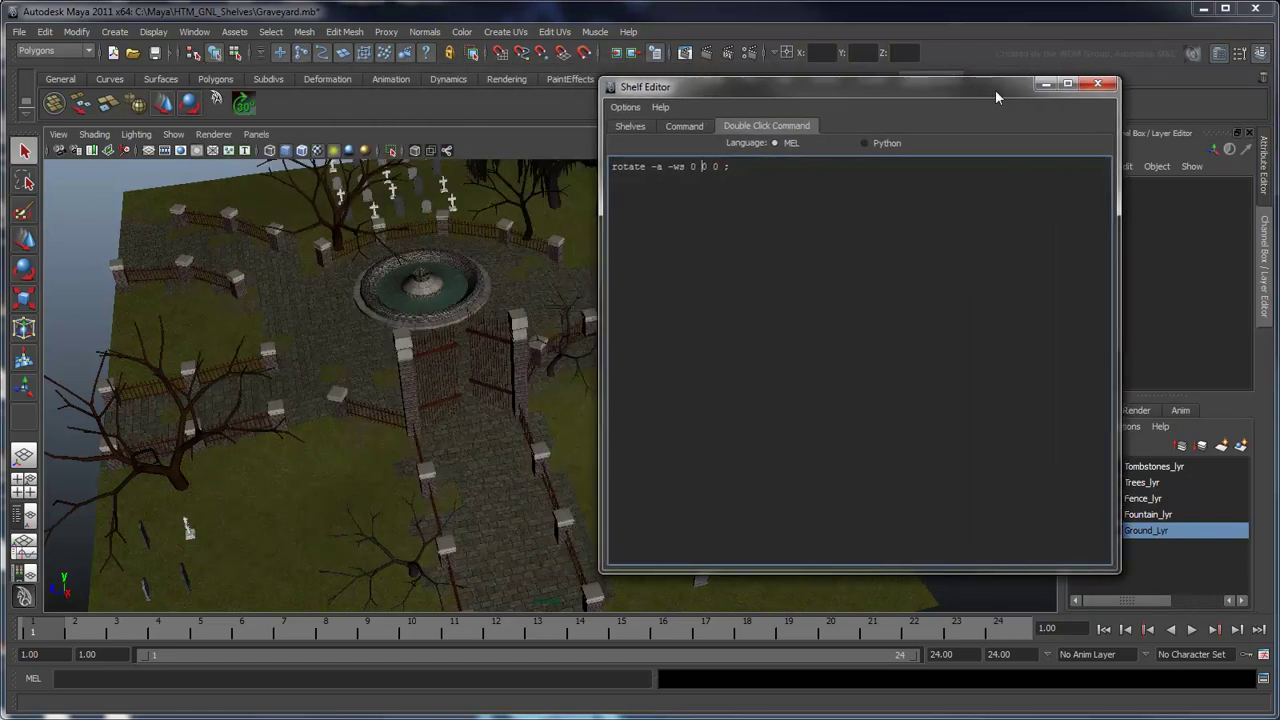
- Rotate the large tree 30 degrees twice, reset its Rotate Y to 0, then save all shelves
left_click(176, 482)
left_click(245, 105)
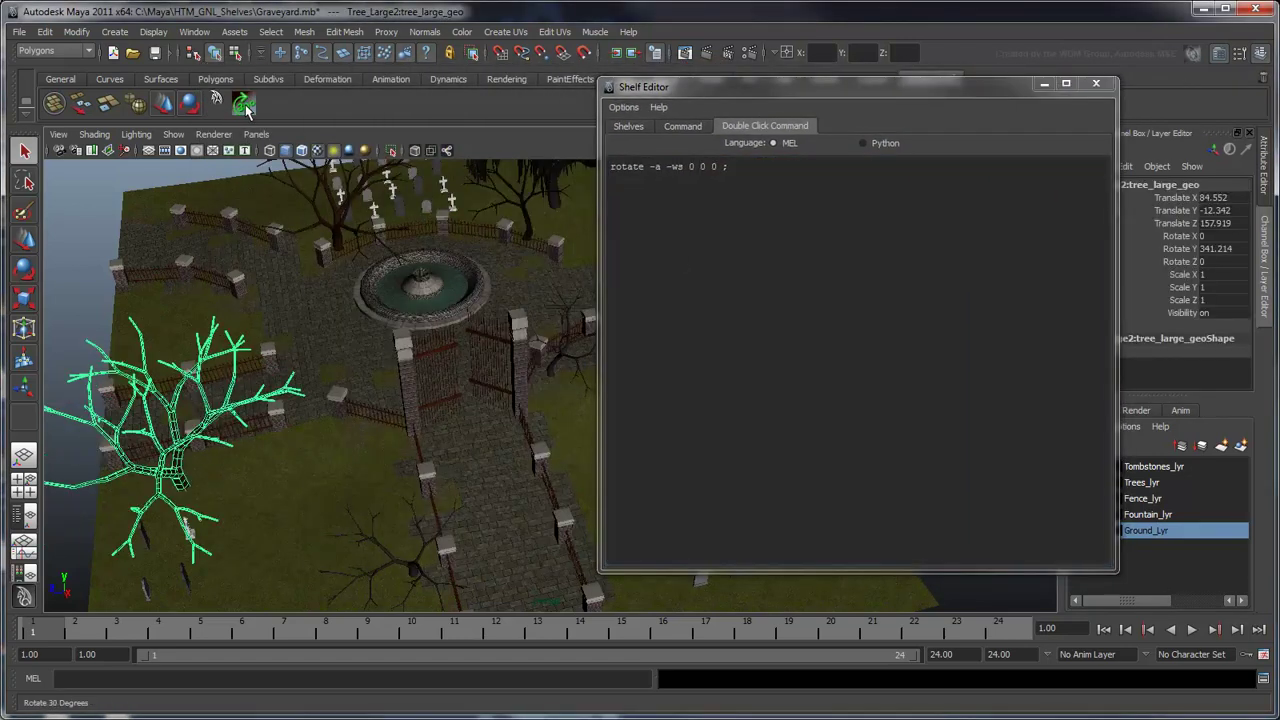
left_click(245, 105)
double_click(245, 105)
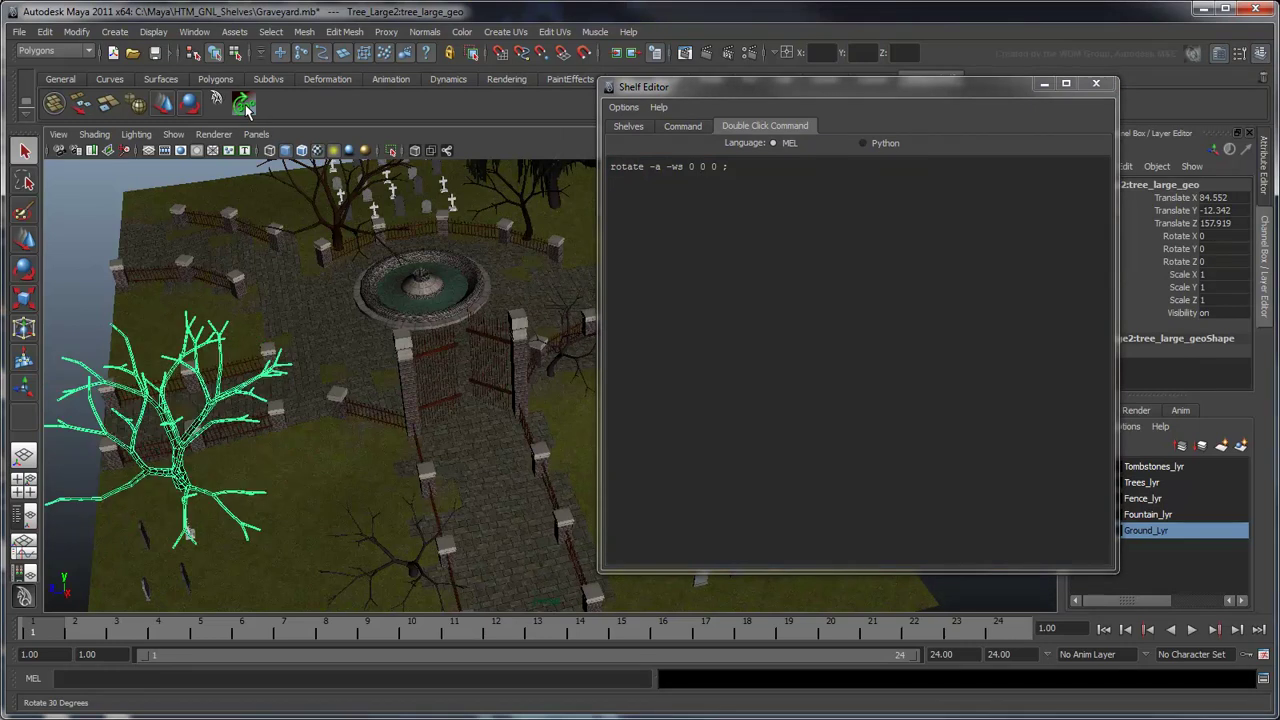
left_click(628, 126)
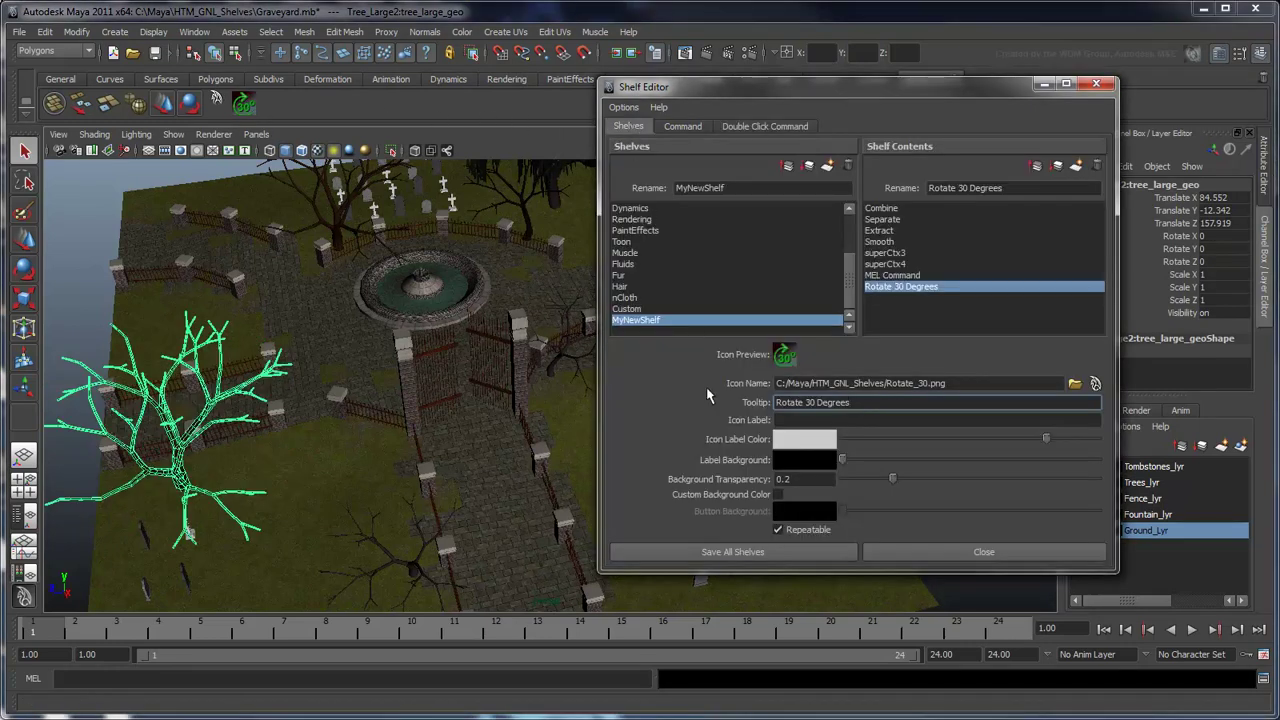
left_click(732, 552)
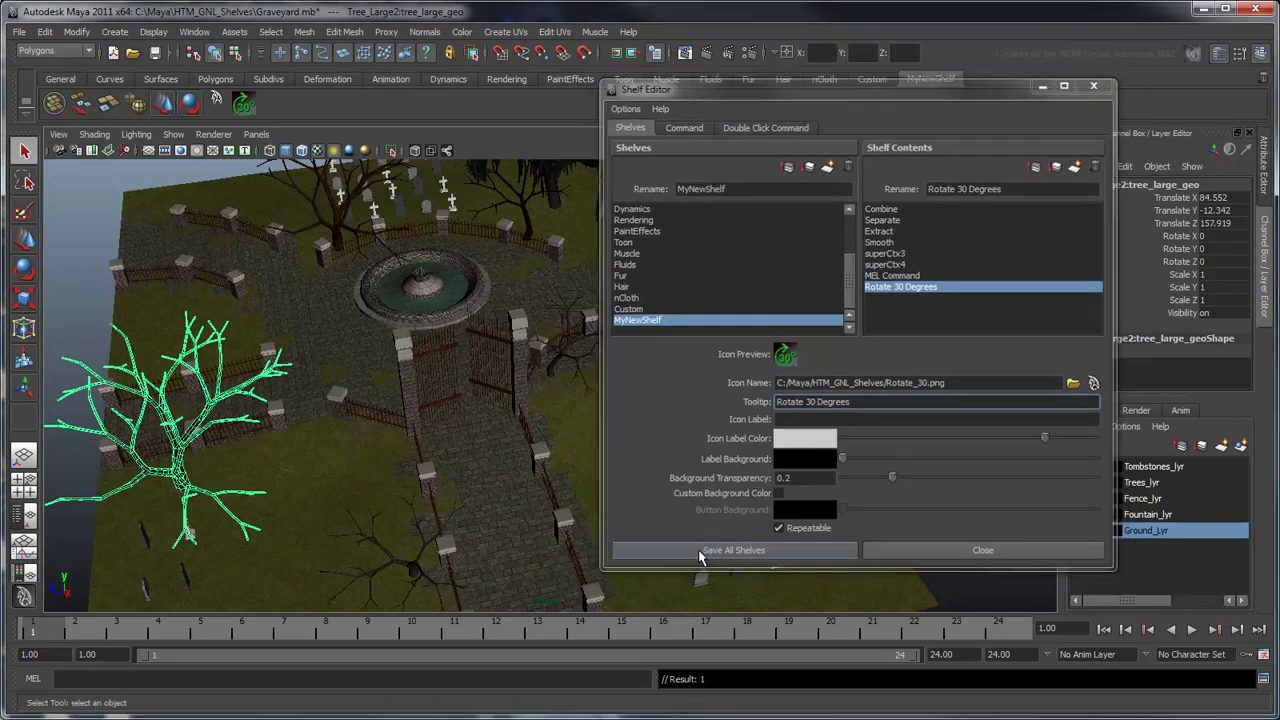